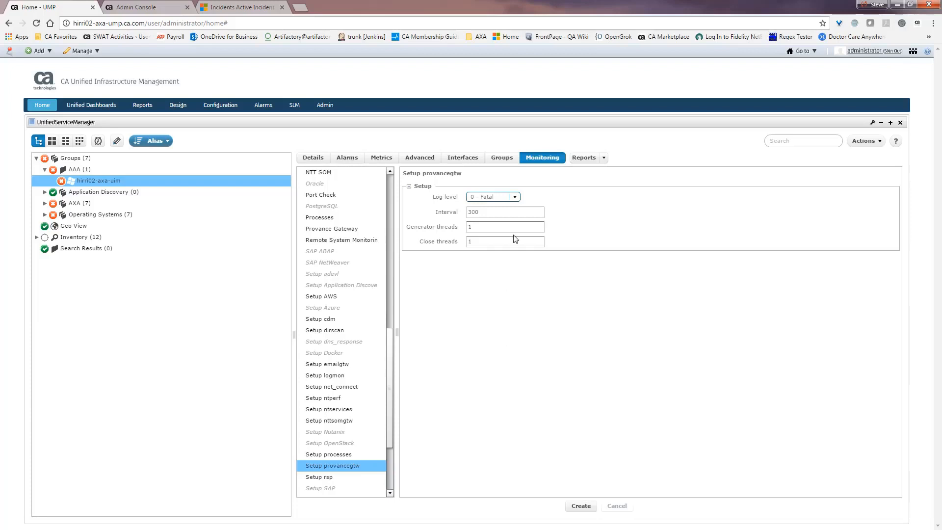
# Give the provancegtw setup profile log level 4 - Debug and interval 60, then create it.
pyautogui.click(513, 197)
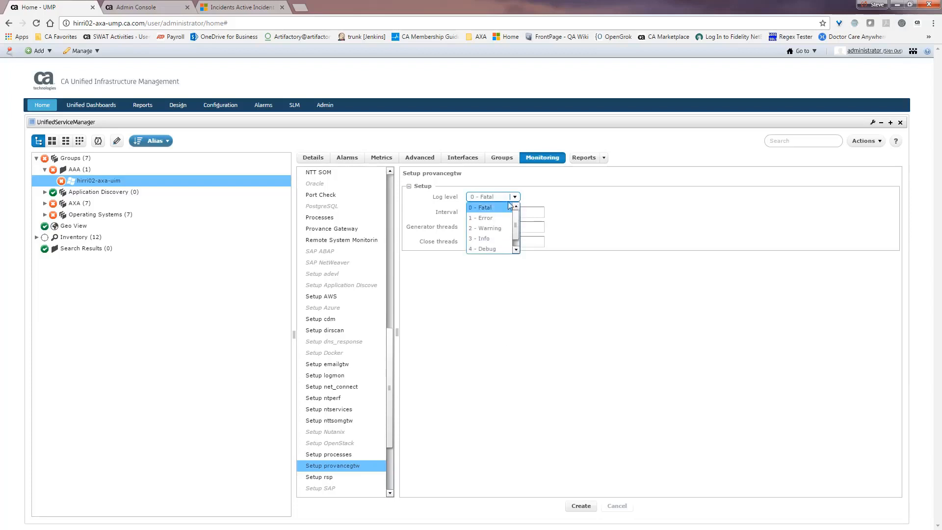
pyautogui.click(486, 249)
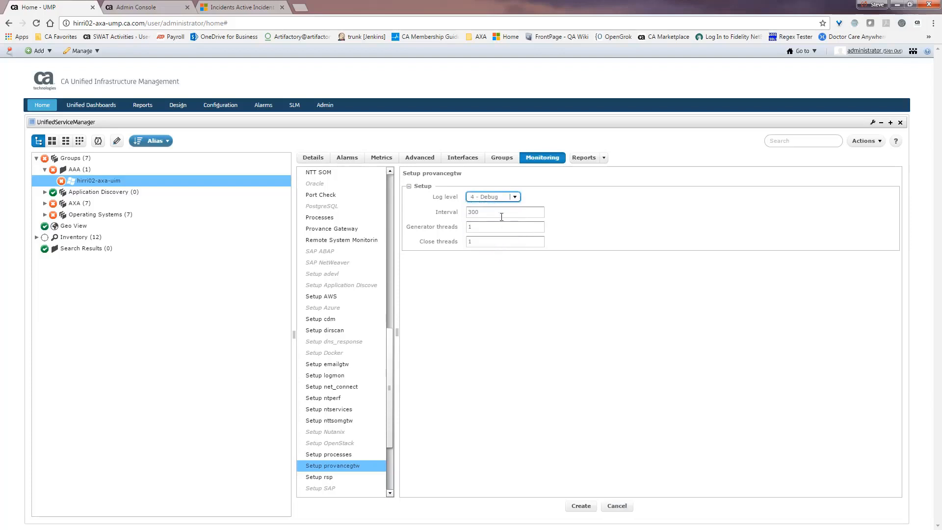
pyautogui.moveTo(502, 217); pyautogui.dragTo(458, 214)
pyautogui.write('60')
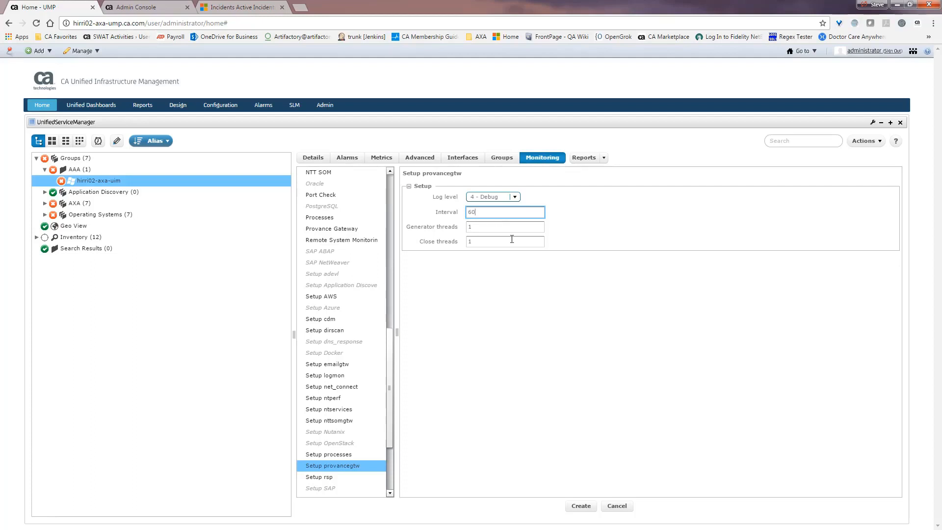
pyautogui.click(580, 506)
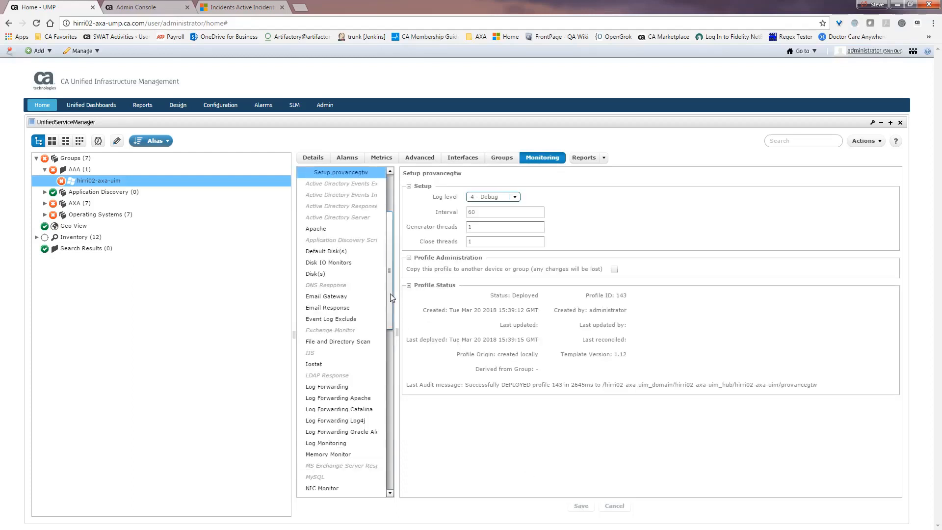
# Add a new profile to Provance Gateway in the Monitoring list.
pyautogui.moveTo(390, 293); pyautogui.dragTo(383, 375)
pyautogui.moveTo(362, 354)
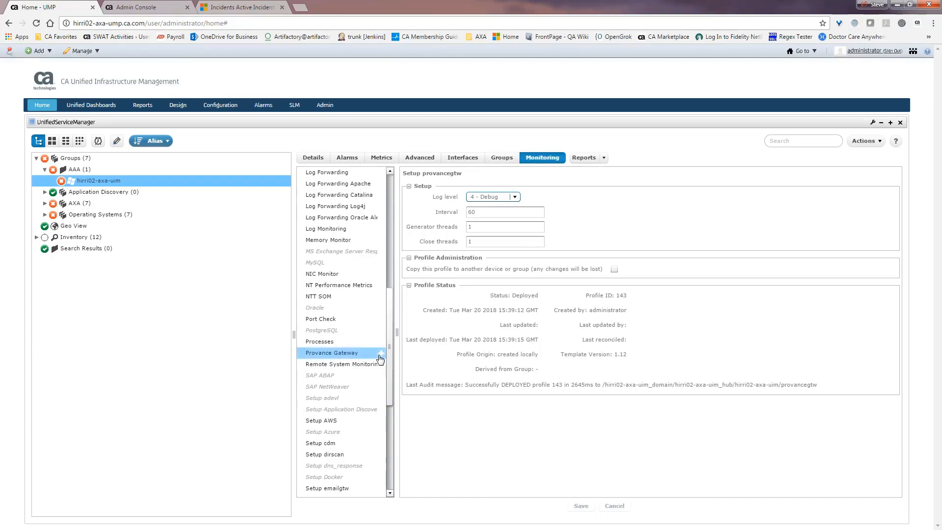
pyautogui.click(380, 357)
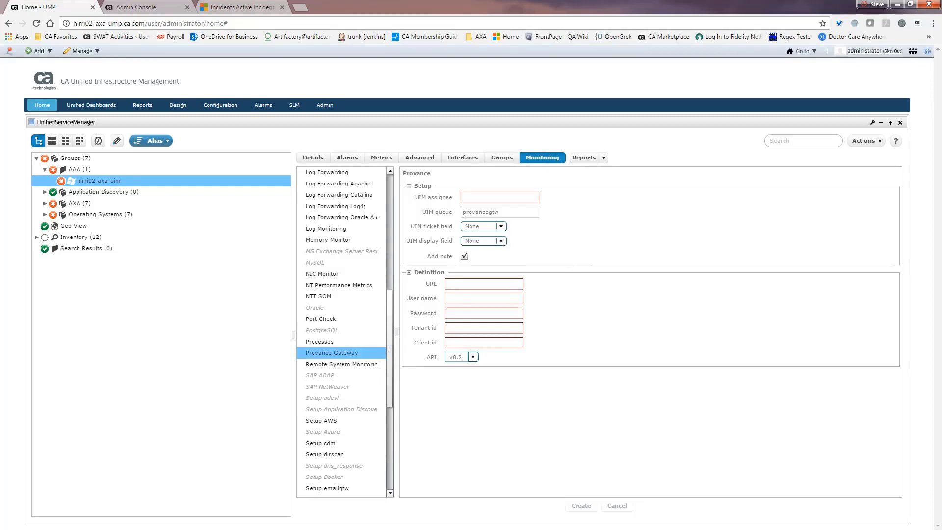
# Enter assignee provance, queue provancegtw, Custom4 and Custom5 fields, and the Dynamics URL and credentials.
pyautogui.moveTo(436, 200)
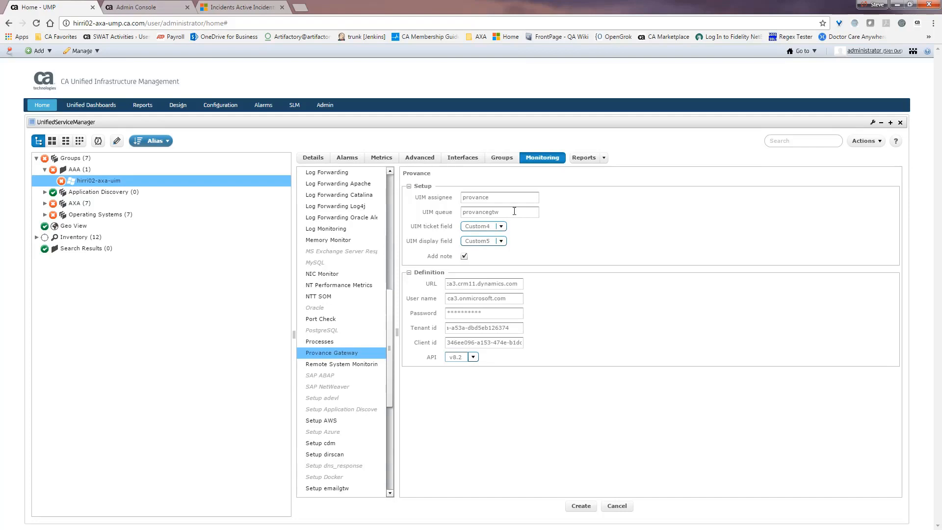
pyautogui.moveTo(443, 216)
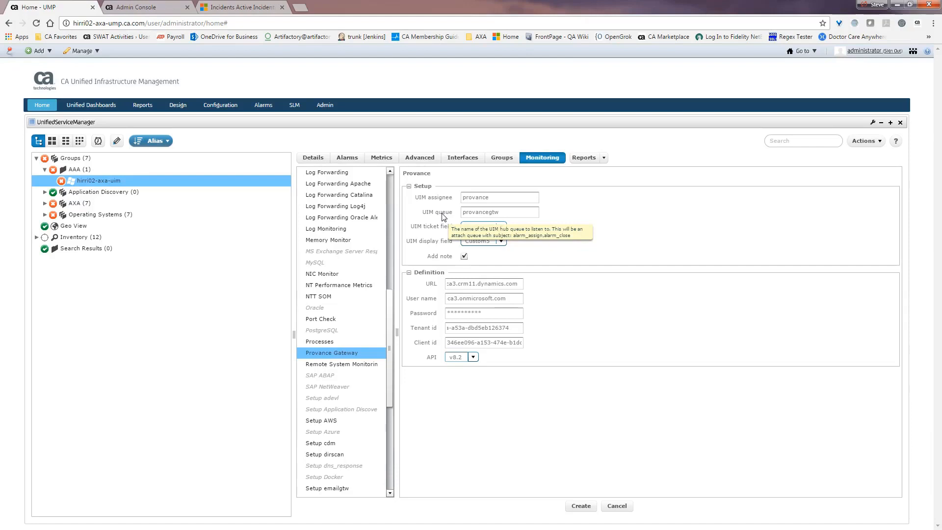
pyautogui.moveTo(411, 233)
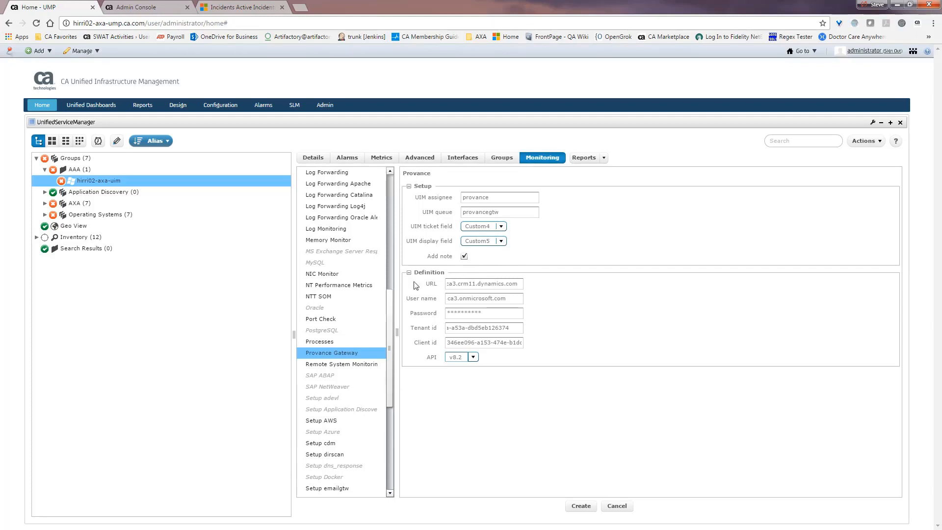
# Check the URL, Tenant id and Client id, keep API v8.2, and create the profile.
pyautogui.click(448, 284)
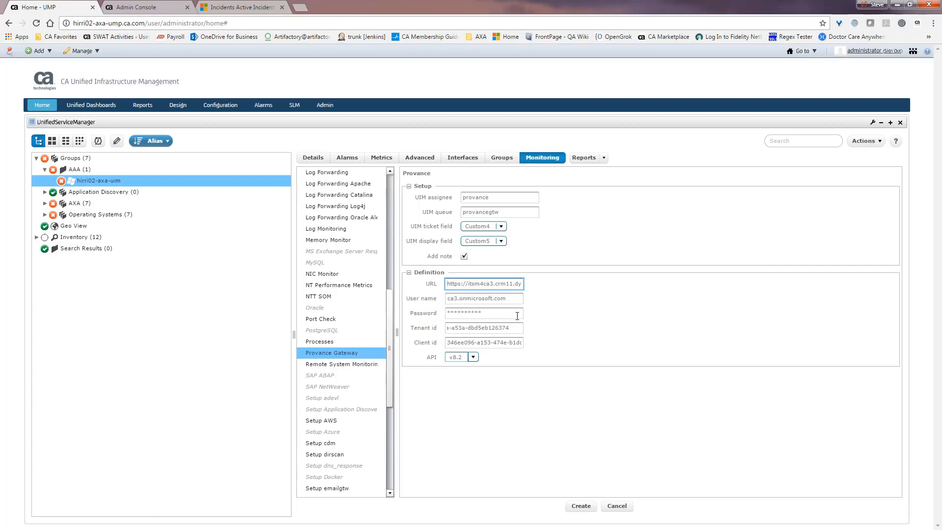
pyautogui.click(448, 327)
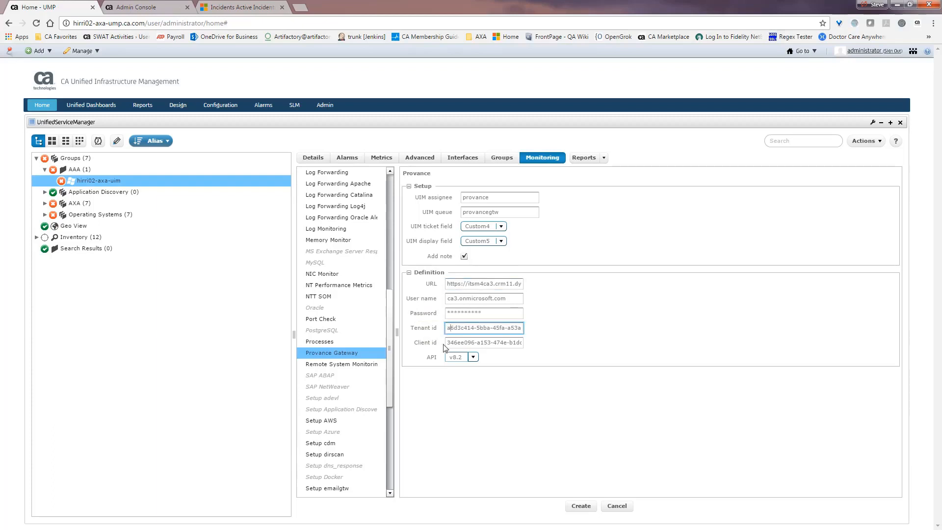
pyautogui.click(446, 343)
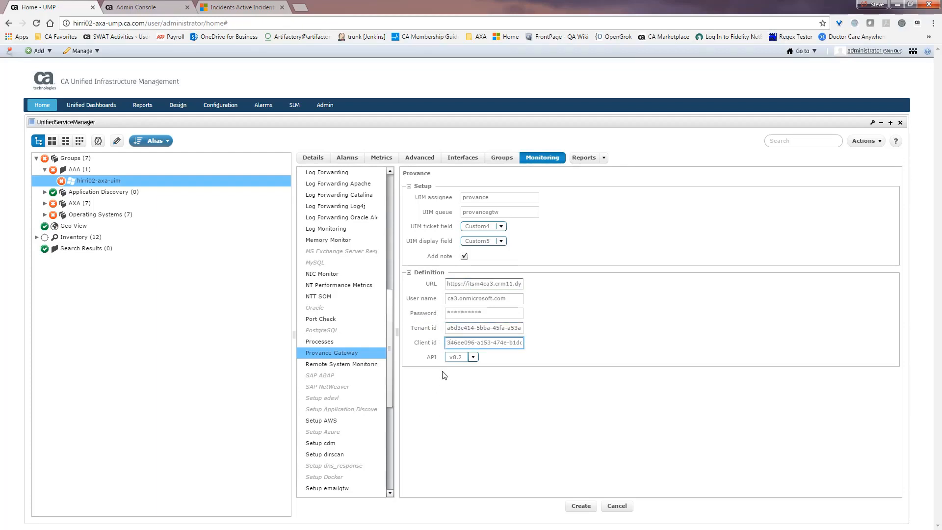
pyautogui.click(474, 359)
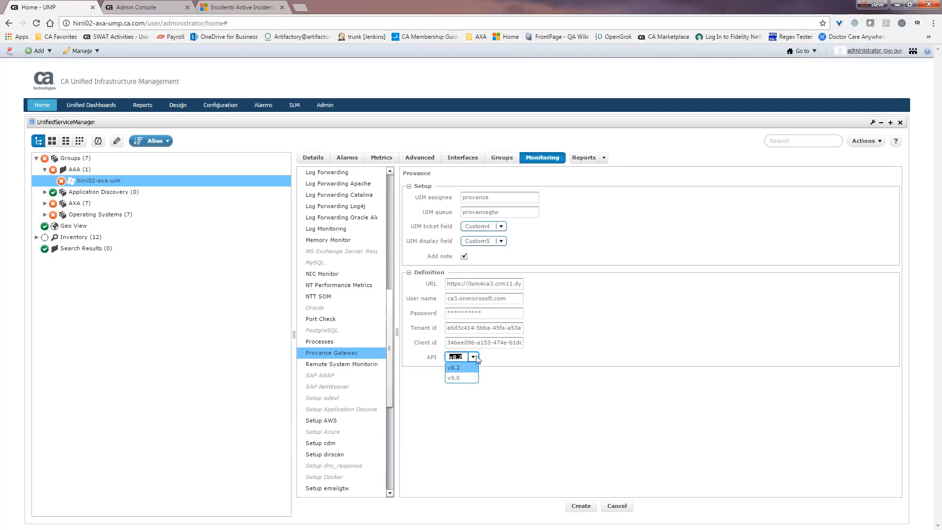
pyautogui.click(465, 358)
pyautogui.click(566, 350)
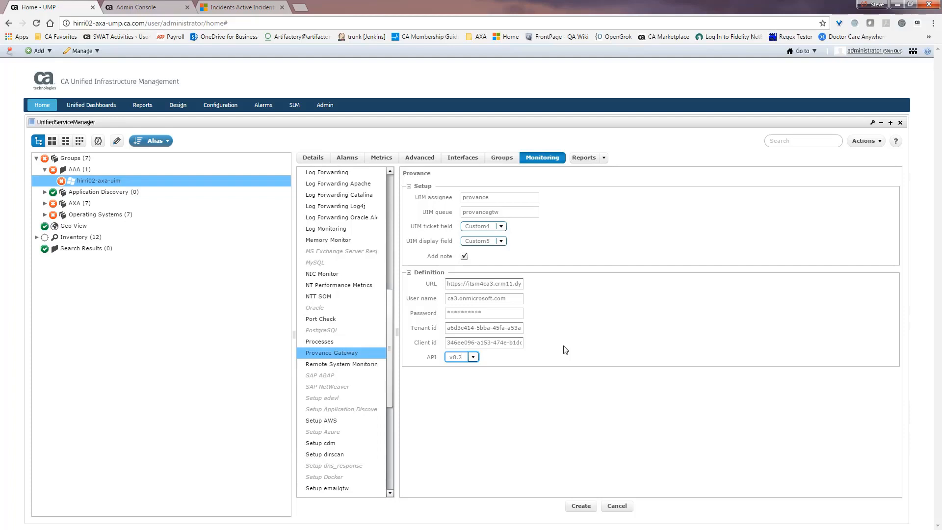
pyautogui.click(582, 506)
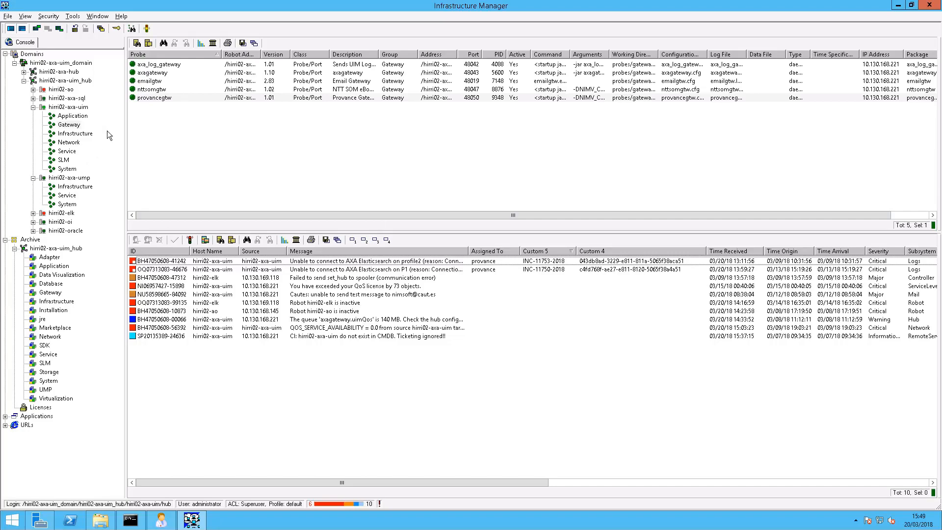
# Open the provancegtw Probe utility (Ctrl+P) and list its probe commands.
pyautogui.click(157, 98)
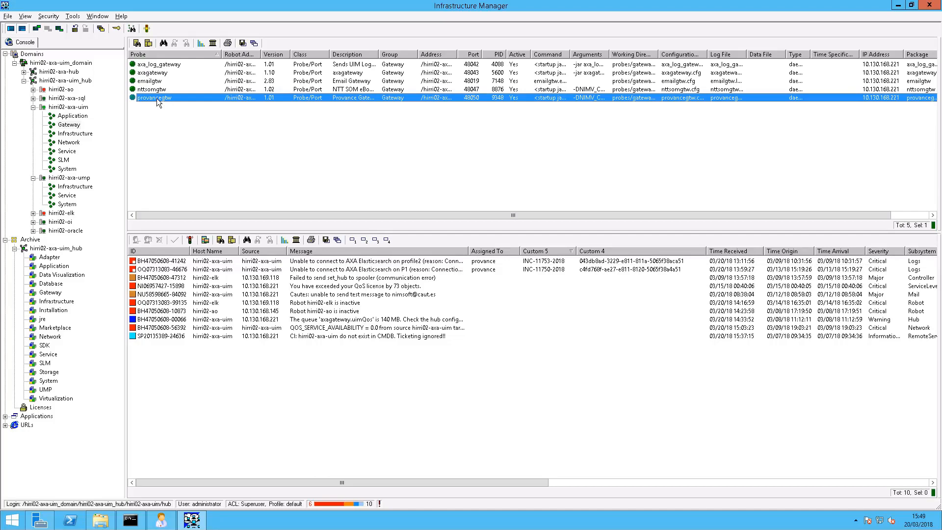
pyautogui.hotkey('ctrl', 'p')
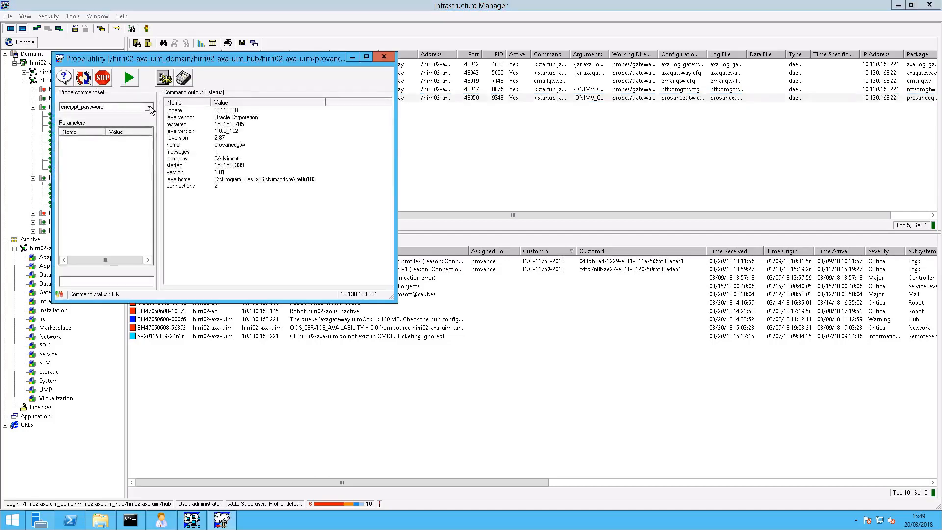
pyautogui.click(149, 108)
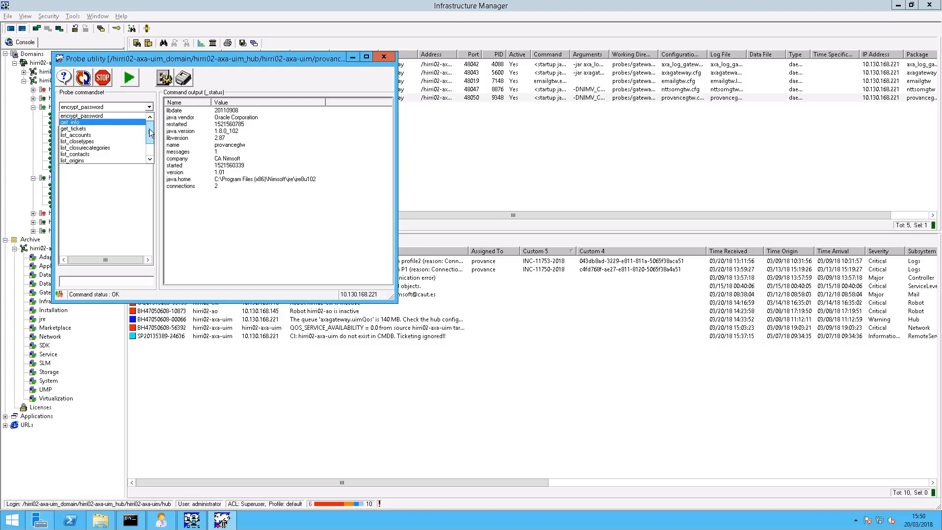
# Run list_accounts to show the Dynamics accounts, then return to UMP.
pyautogui.click(92, 135)
pyautogui.click(130, 83)
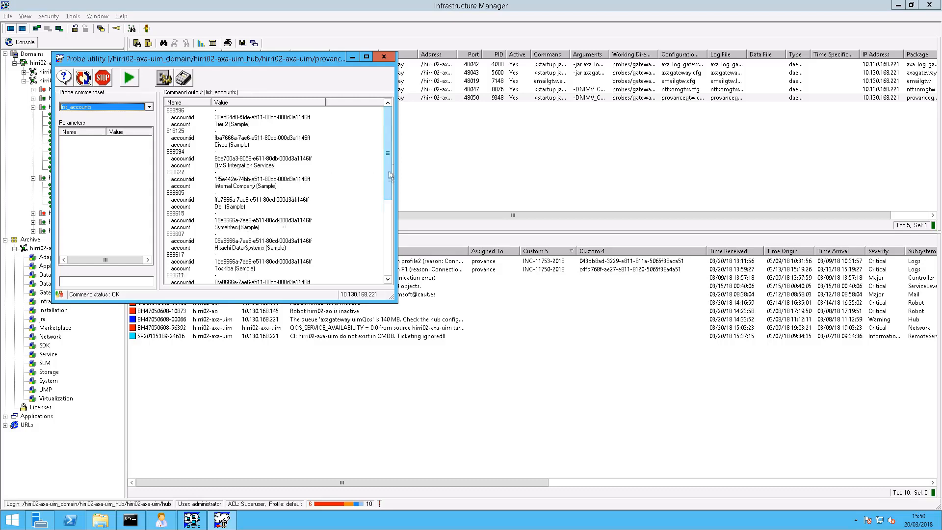
pyautogui.moveTo(390, 162); pyautogui.dragTo(391, 132)
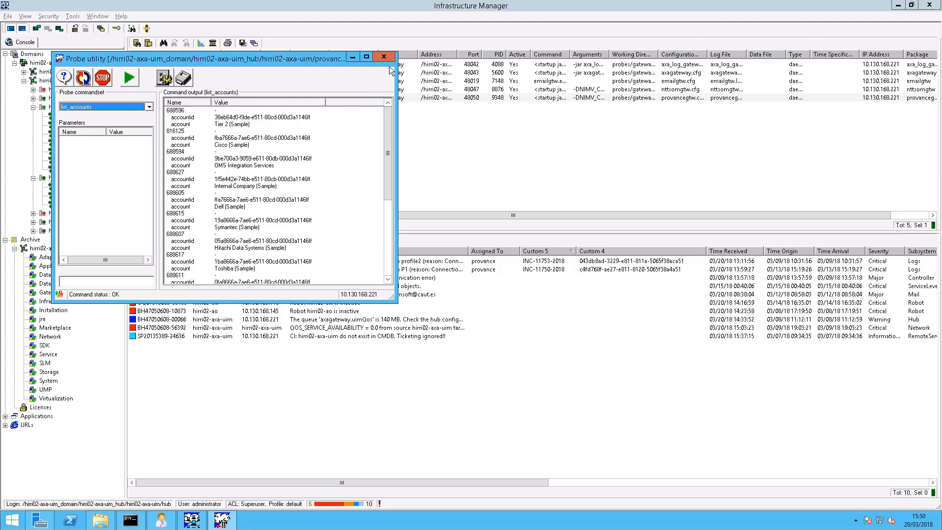
pyautogui.moveTo(582, 4)
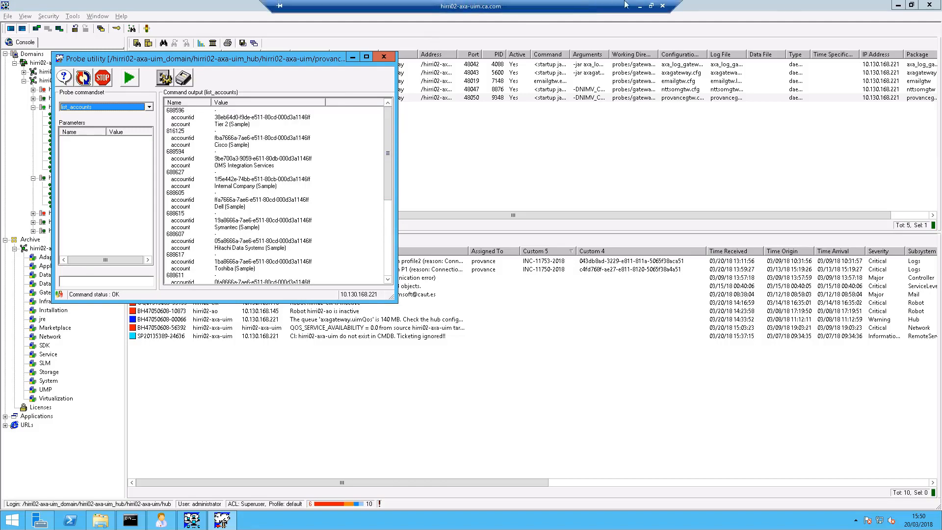
pyautogui.click(639, 6)
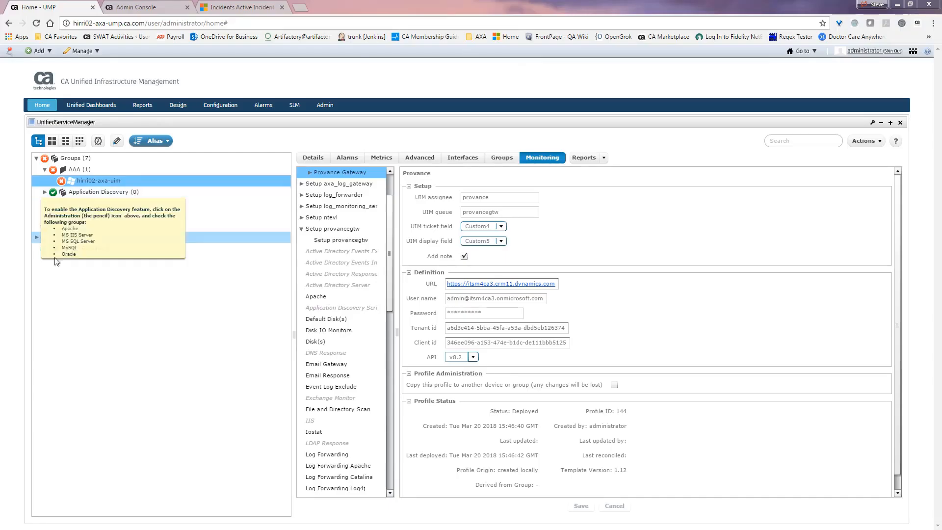
# Expand Provance Gateway and add a new Provance Field Mapping profile.
pyautogui.moveTo(389, 254); pyautogui.dragTo(395, 340)
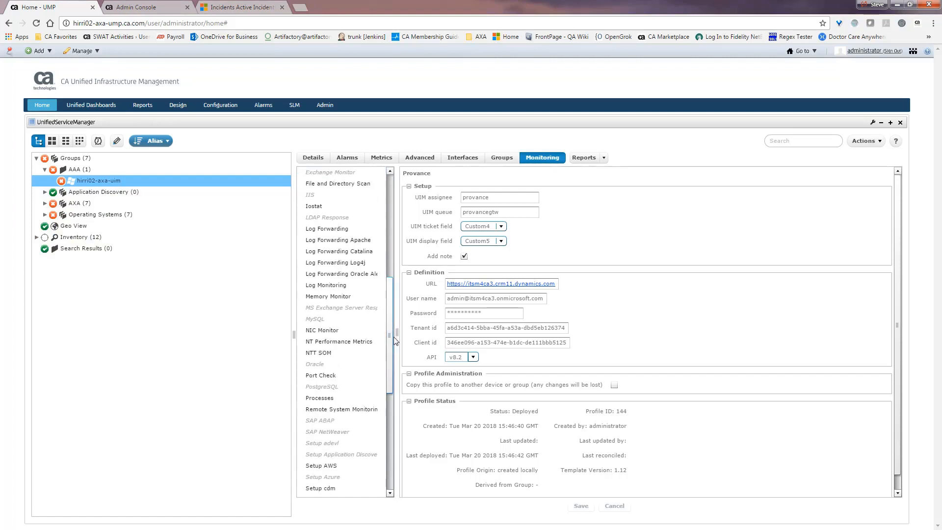
pyautogui.moveTo(390, 335); pyautogui.dragTo(394, 362)
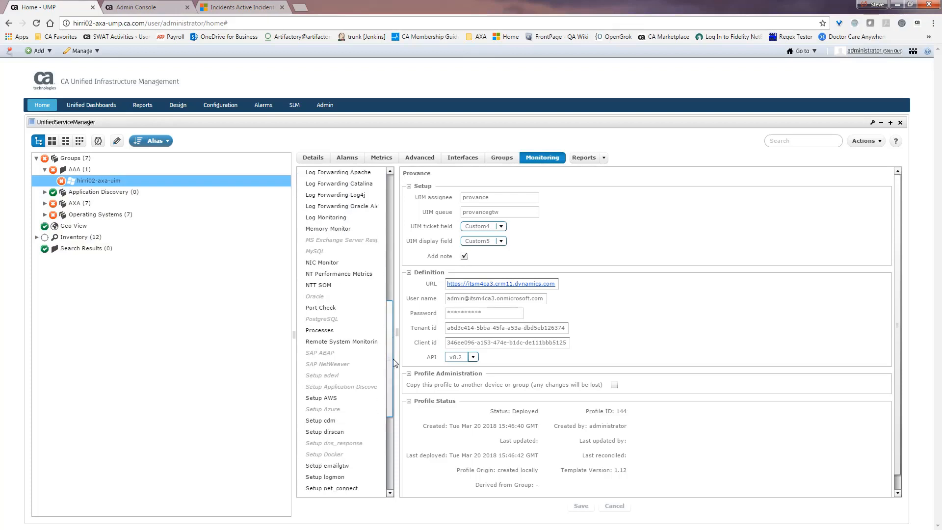
pyautogui.moveTo(393, 362); pyautogui.dragTo(390, 231)
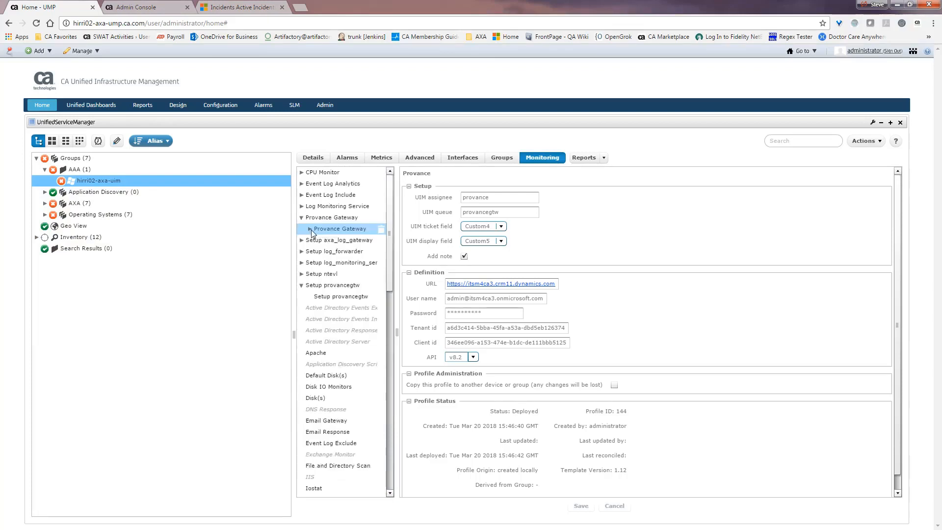
pyautogui.click(311, 230)
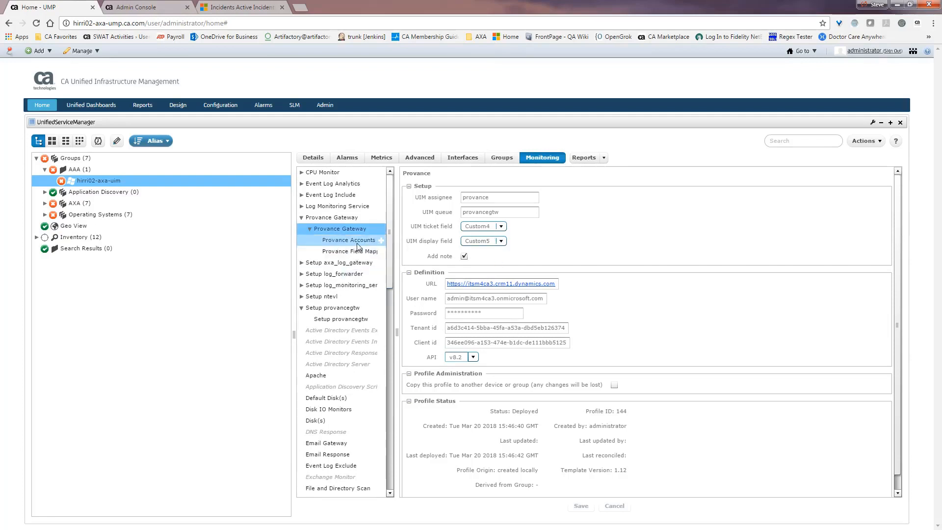
pyautogui.click(382, 252)
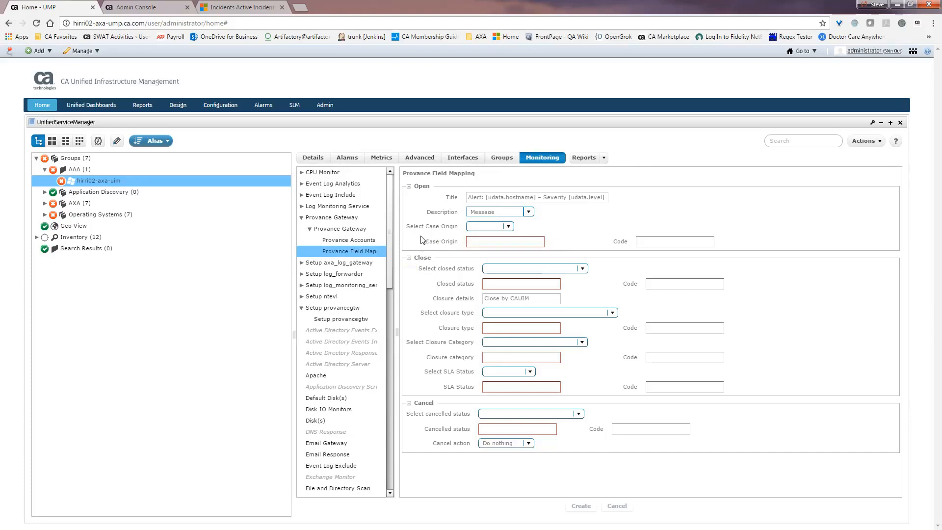
# Choose Email as the case origin so code 2 fills in.
pyautogui.click(509, 226)
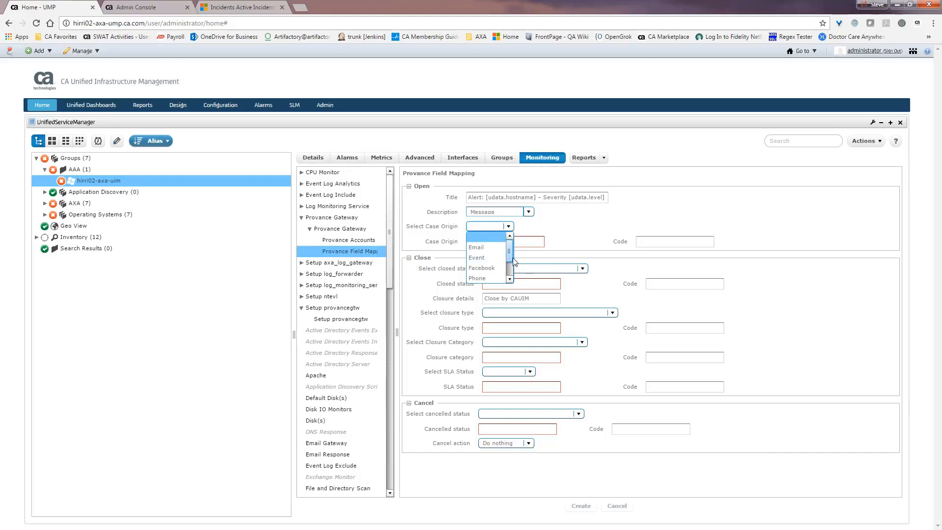
pyautogui.moveTo(513, 258)
pyautogui.mouseDown()
pyautogui.moveTo(512, 273)
pyautogui.moveTo(512, 247)
pyautogui.mouseUp()
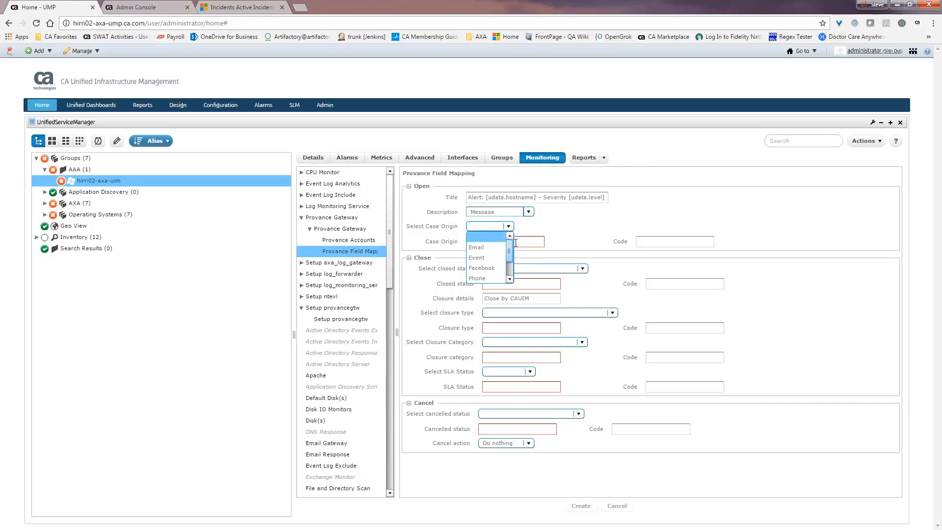
pyautogui.click(482, 249)
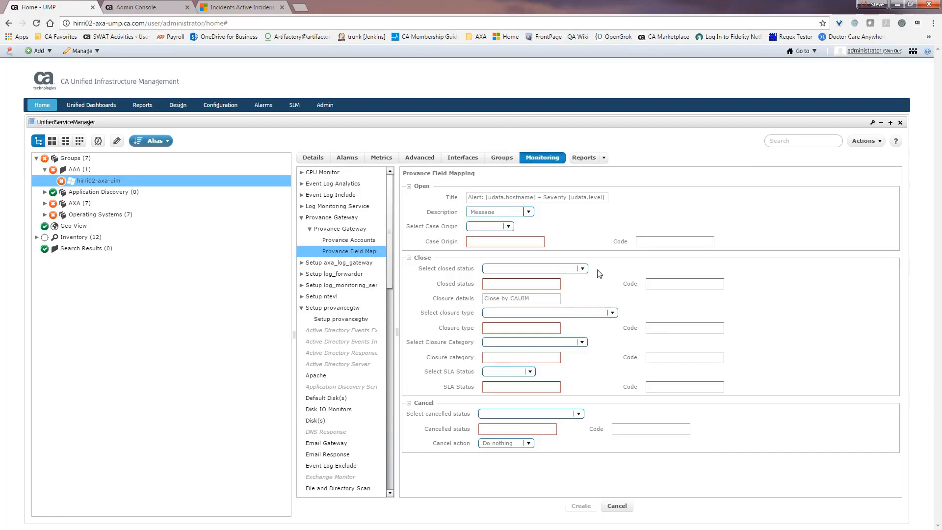
pyautogui.click(510, 227)
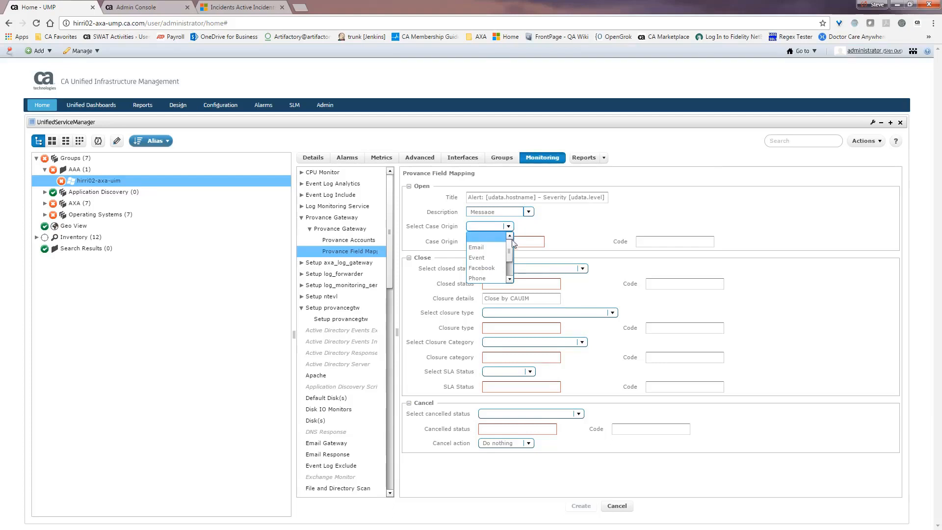
pyautogui.moveTo(511, 249)
pyautogui.mouseDown()
pyautogui.moveTo(513, 265)
pyautogui.moveTo(516, 245)
pyautogui.mouseUp()
pyautogui.click(498, 247)
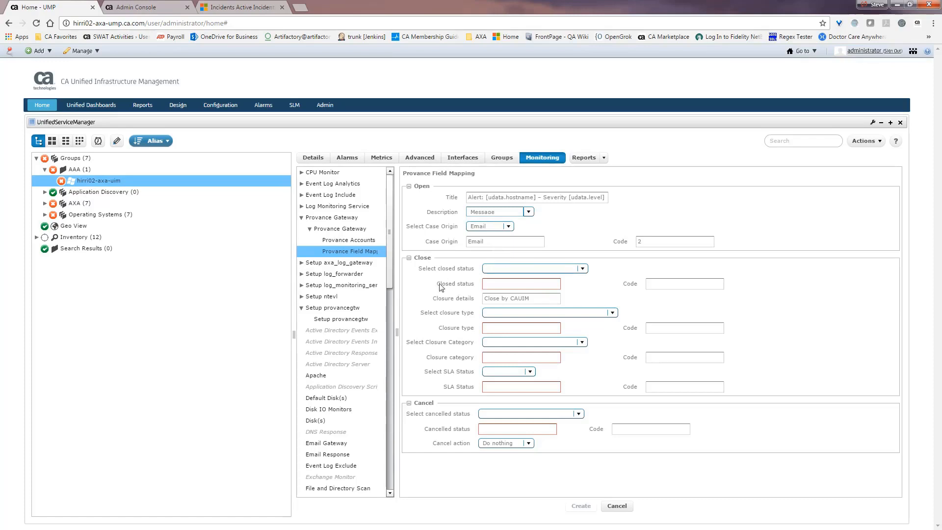
# In the Close section choose Closed, Do Nothing, Resolution Sent and Completed.
pyautogui.click(582, 268)
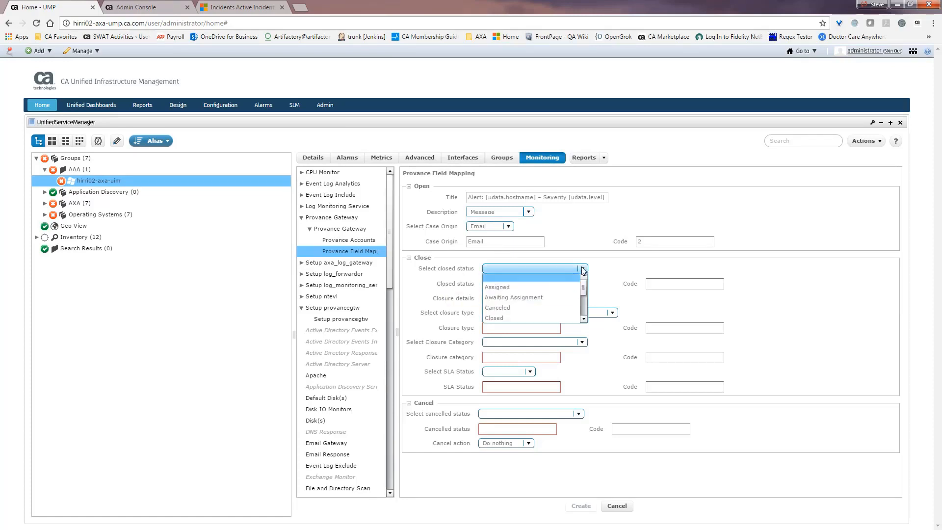
pyautogui.click(503, 321)
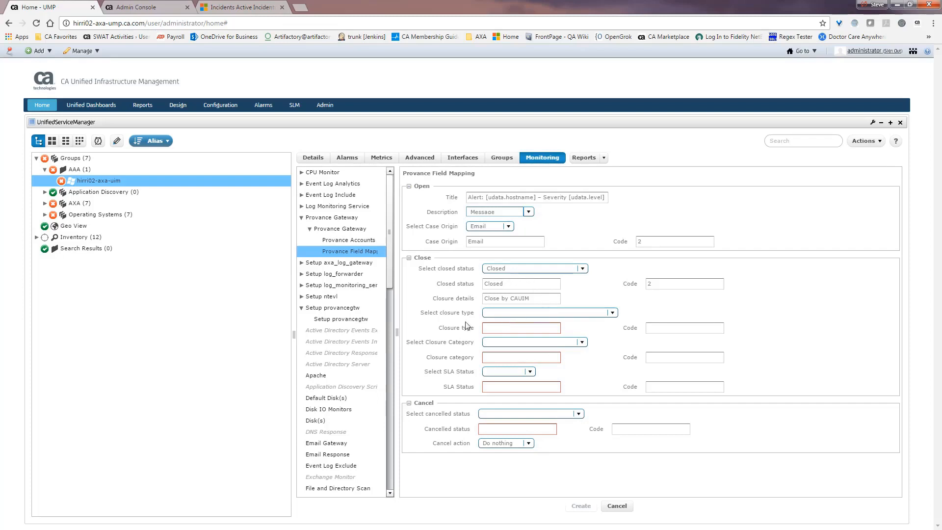
pyautogui.click(613, 314)
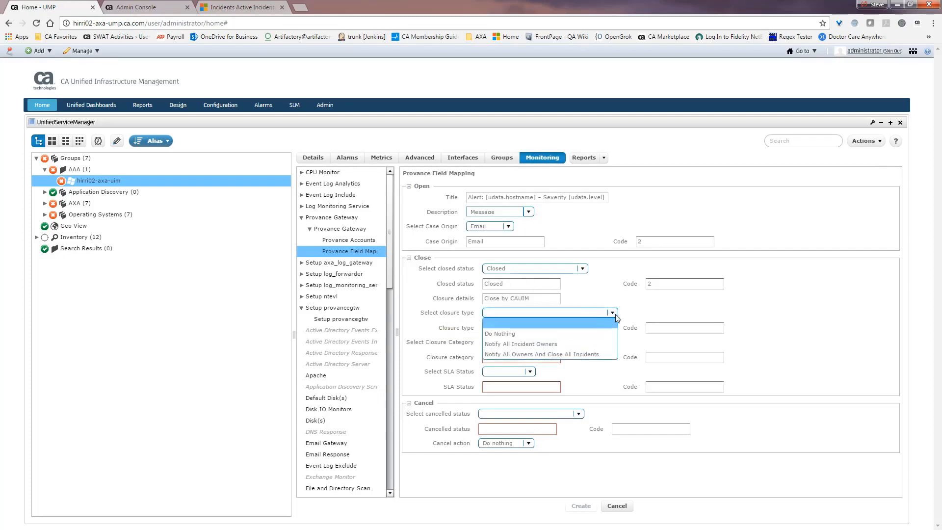
pyautogui.click(529, 336)
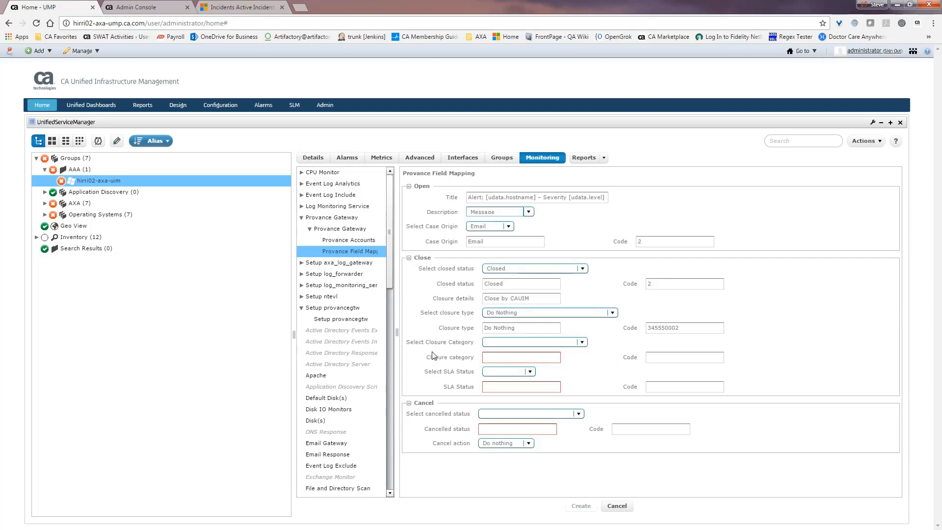
pyautogui.click(583, 342)
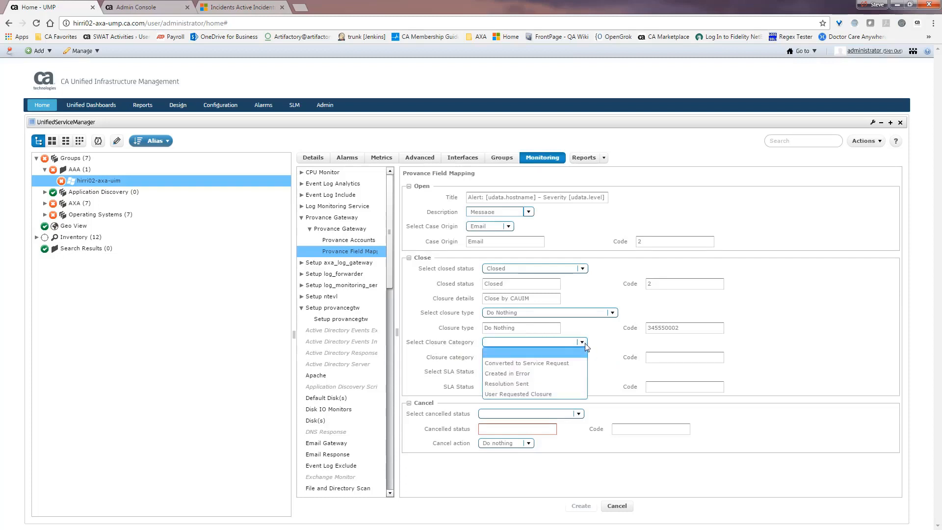
pyautogui.click(529, 384)
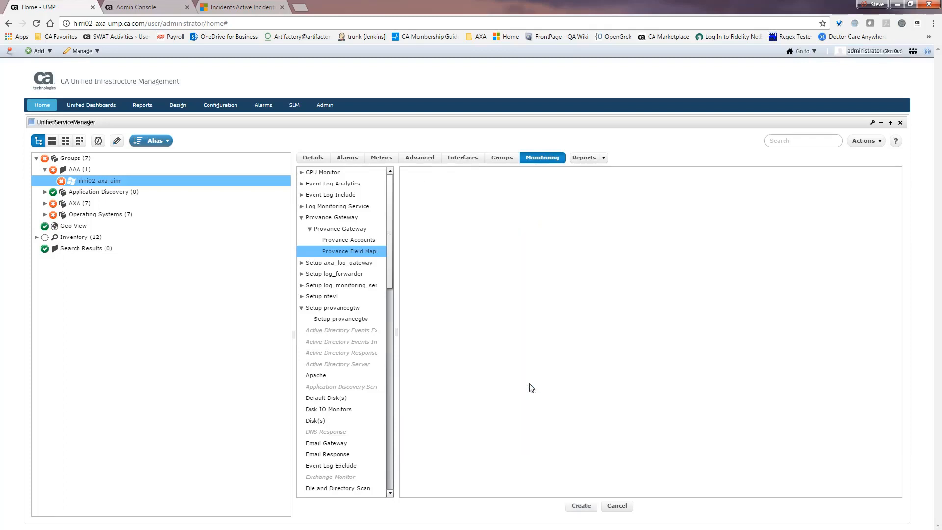
pyautogui.click(531, 373)
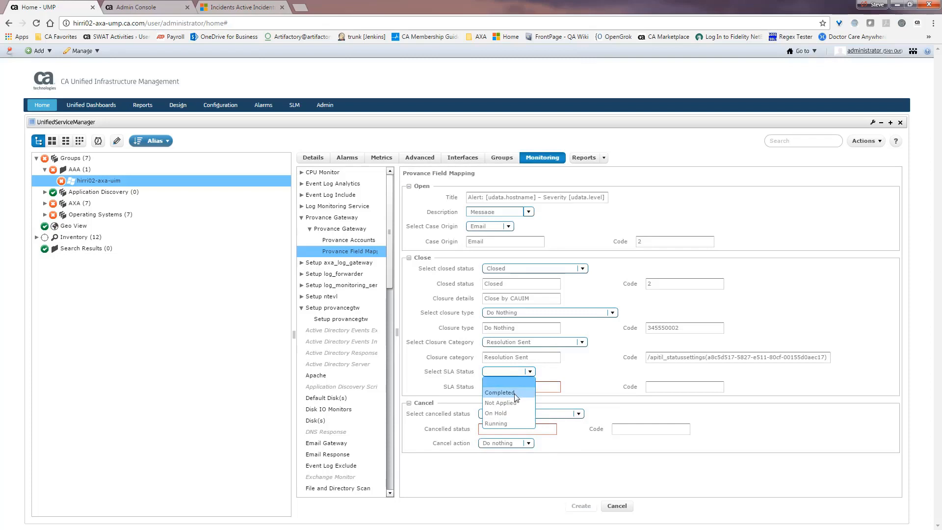
pyautogui.click(515, 394)
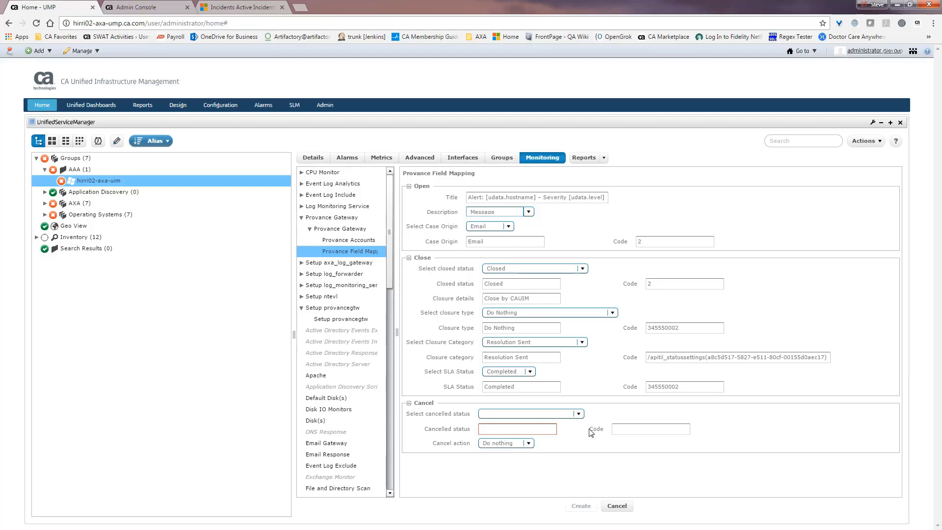
# Choose Canceled as the cancelled status and Unreference as the cancel action.
pyautogui.click(579, 415)
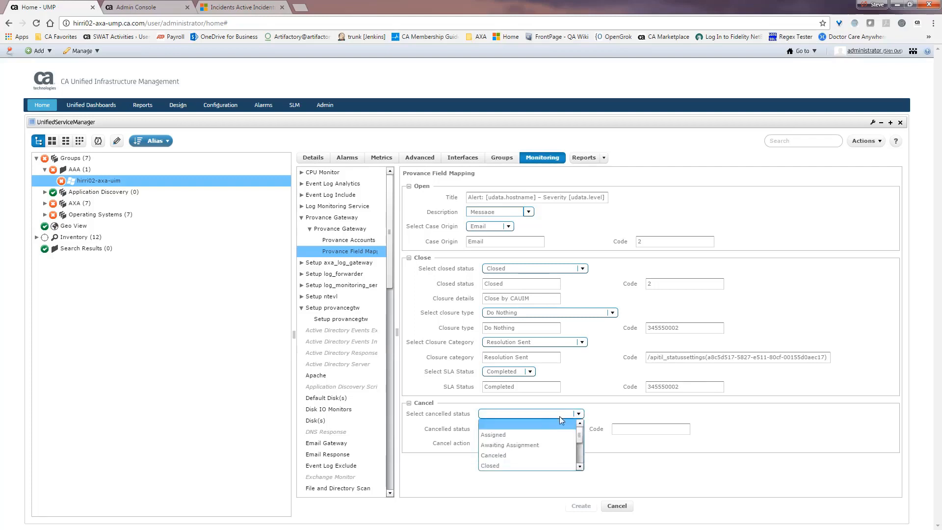
pyautogui.click(506, 455)
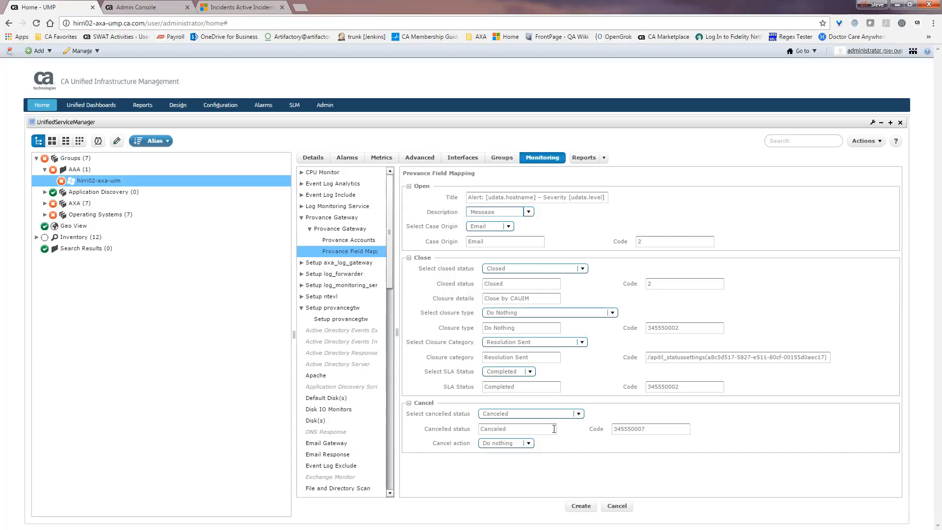
pyautogui.click(529, 443)
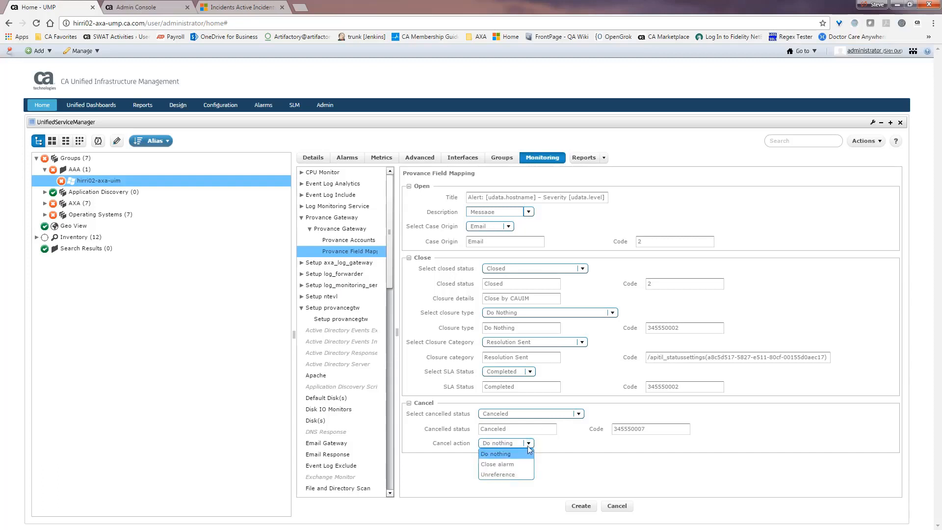
pyautogui.click(519, 475)
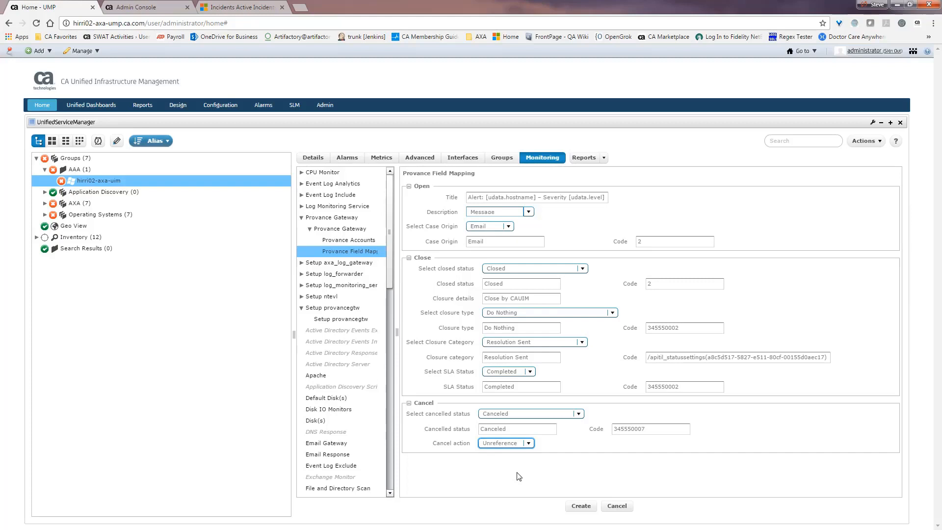
# Create the Provance Field Mapping profile (deployed as 145) and expand it to show Additional Fields.
pyautogui.click(581, 506)
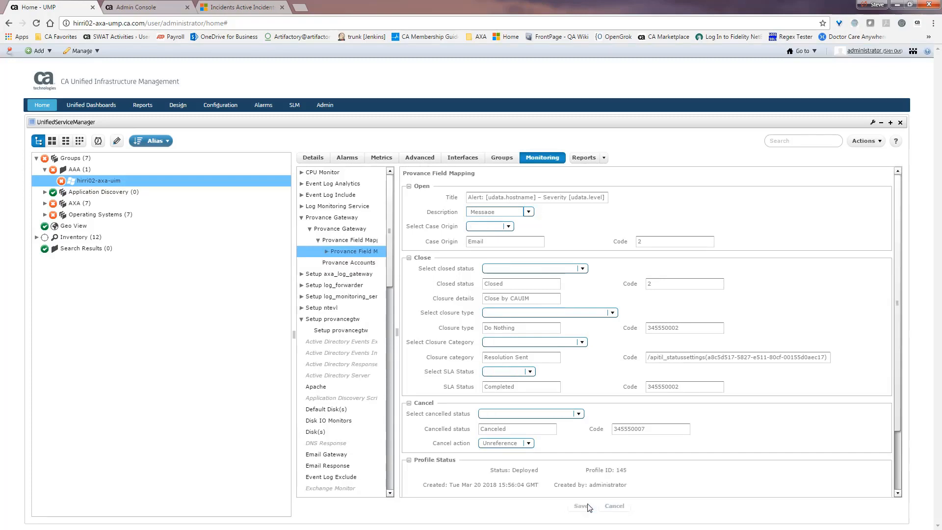
pyautogui.click(326, 251)
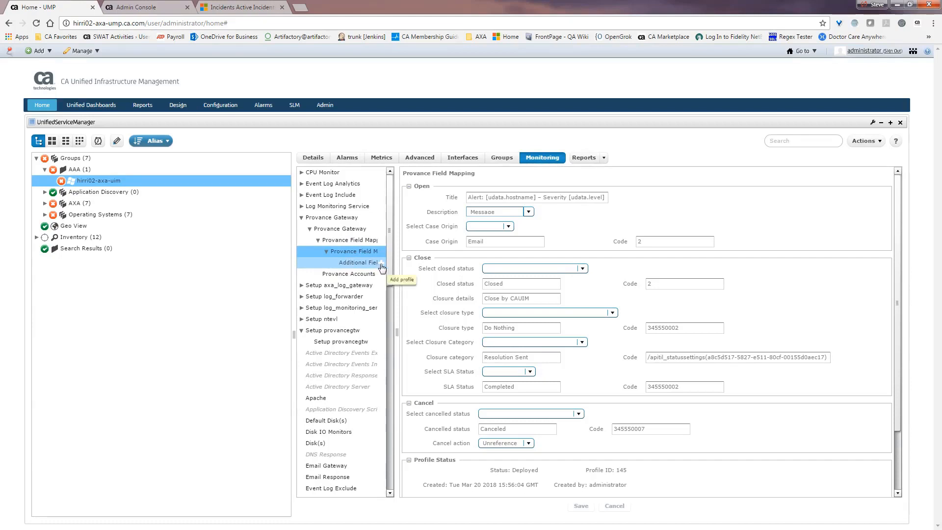
# Add a new Additional Field with field type Open, widening the form area.
pyautogui.click(381, 266)
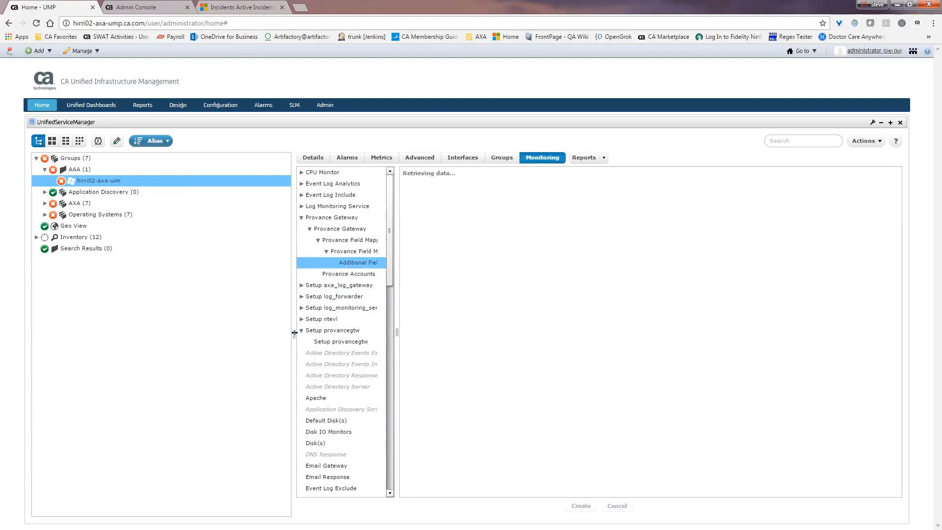
pyautogui.moveTo(296, 337); pyautogui.dragTo(172, 325)
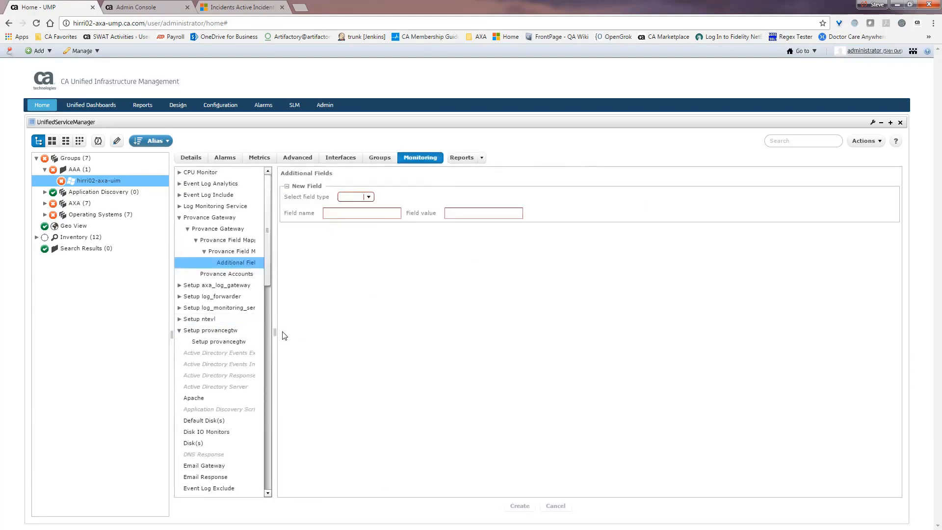
pyautogui.moveTo(275, 333); pyautogui.dragTo(297, 333)
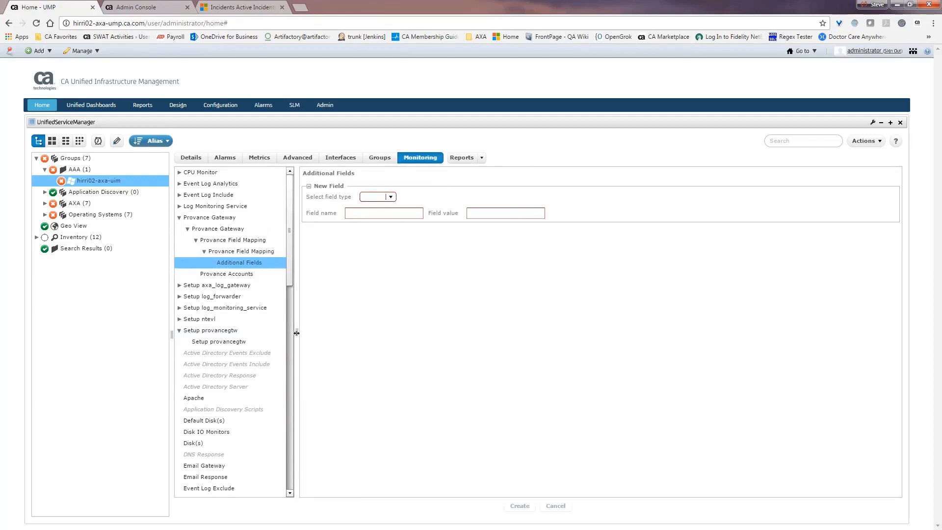
pyautogui.click(390, 197)
pyautogui.click(377, 224)
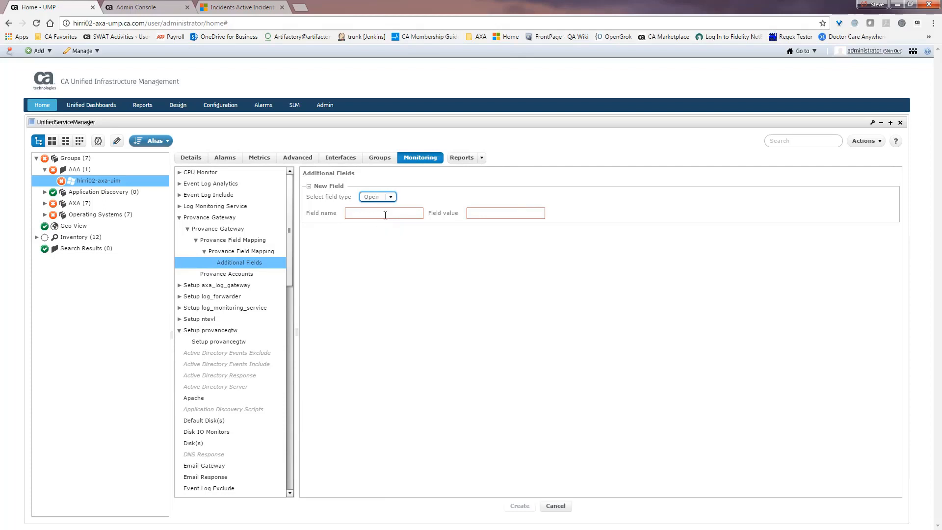
# Name it apitil_testfield with value 1234567, create it, and move to Infrastructure Manager.
pyautogui.click(387, 213)
pyautogui.write('ap')
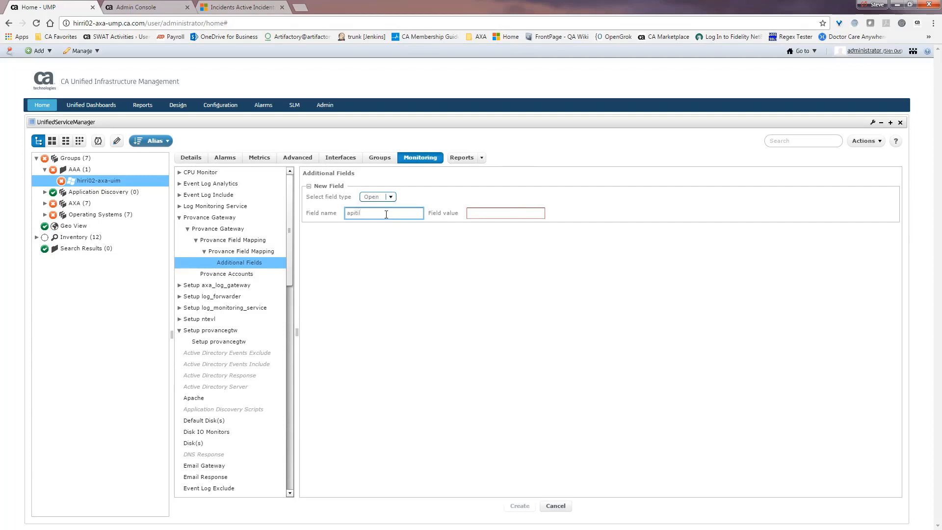
pyautogui.write('itil_testfield')
pyautogui.click(492, 213)
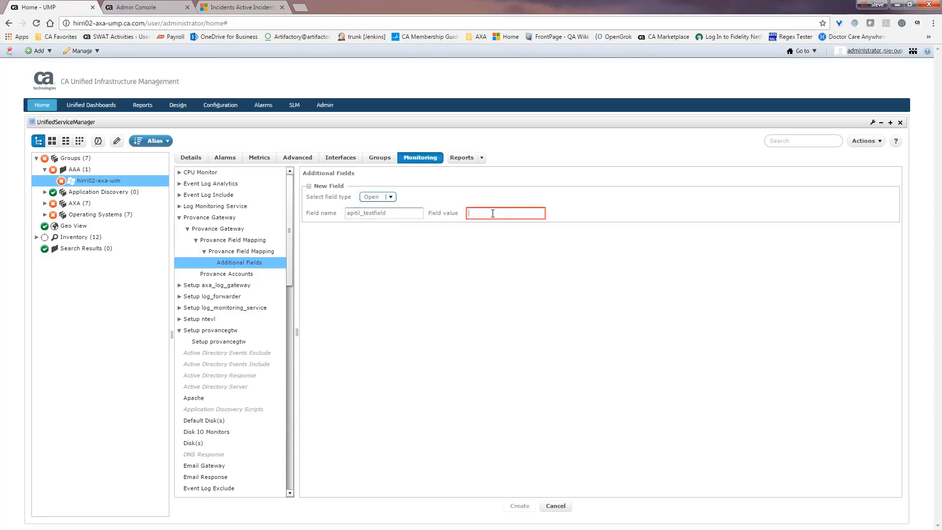
pyautogui.write('1234567')
pyautogui.click(521, 507)
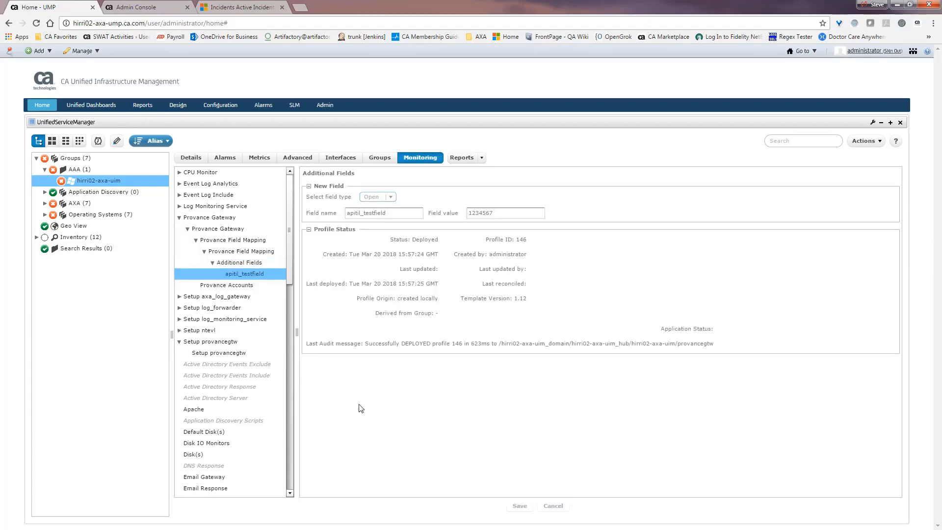
pyautogui.hotkey('alt', 'Tab')
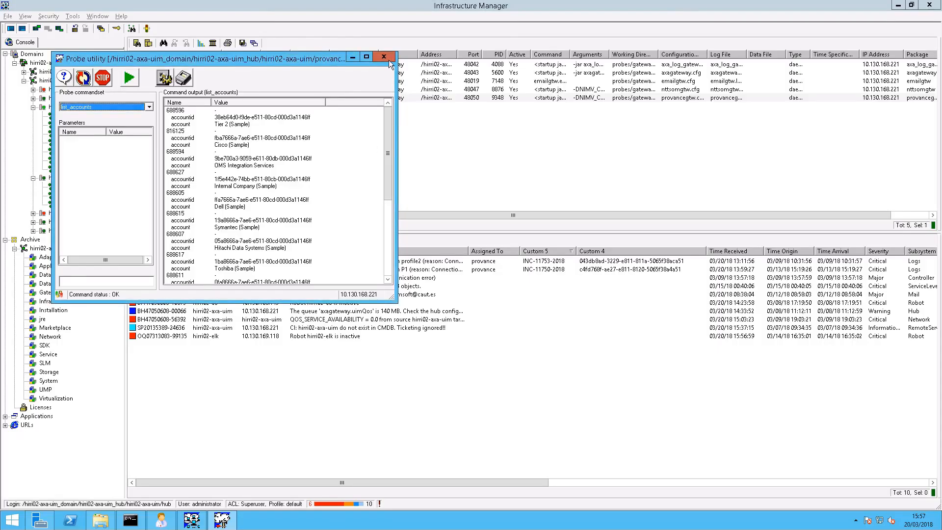
# Open provancegtw's _provancegtw.cfg in Notepad and highlight the apitil_testfield = 1234567 line.
pyautogui.click(383, 56)
pyautogui.click(176, 99)
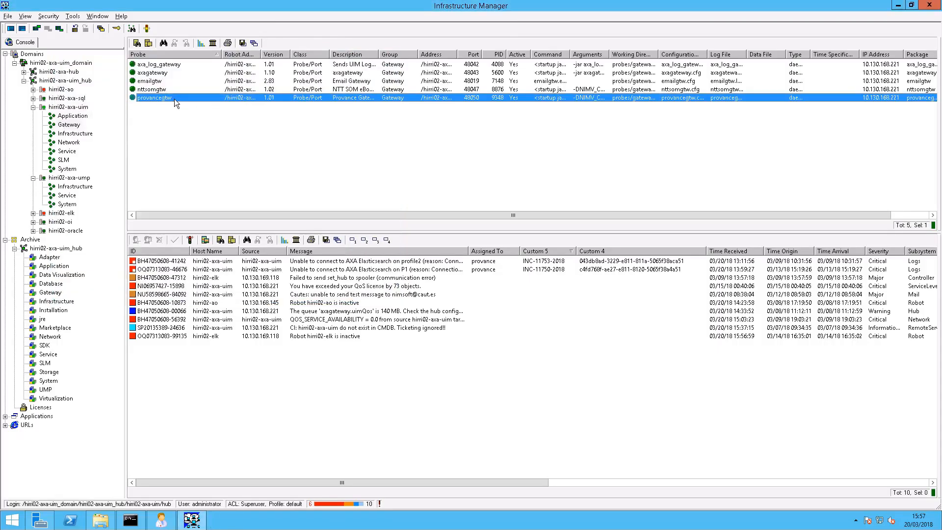
pyautogui.doubleClick(174, 98)
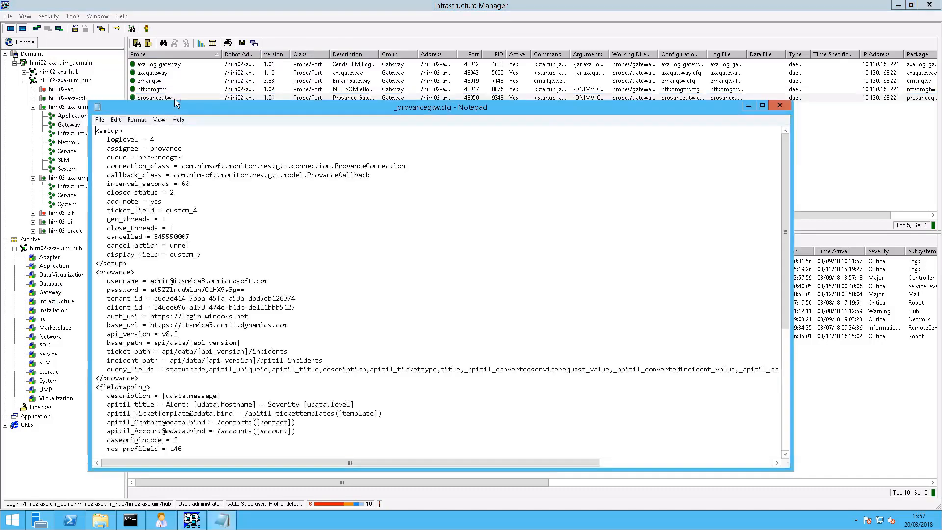
pyautogui.click(141, 272)
pyautogui.scroll(-4, 113, 282)
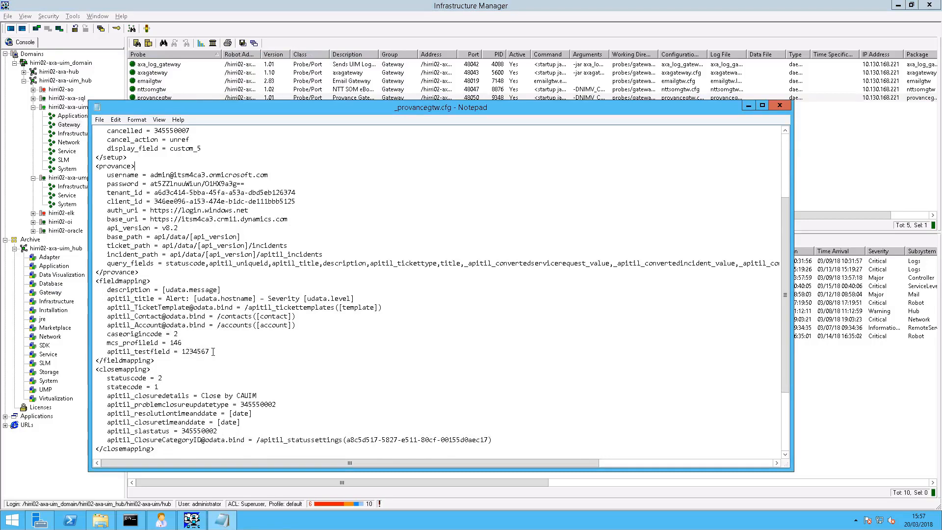
pyautogui.moveTo(217, 349); pyautogui.dragTo(90, 354)
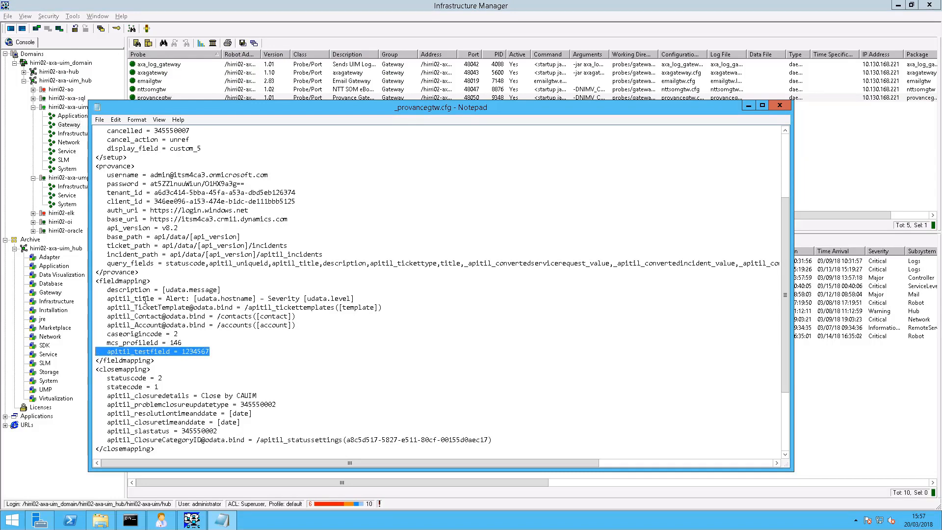
pyautogui.scroll(-2, 251, 368)
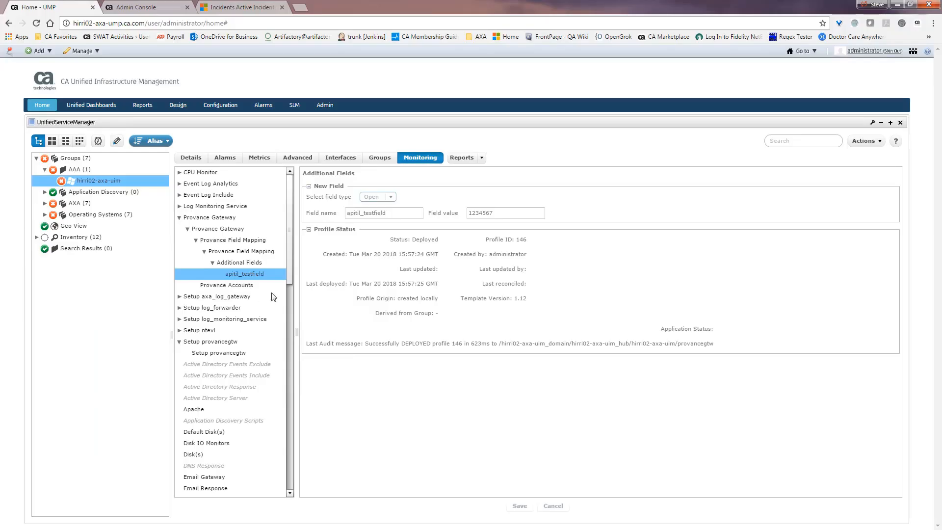
# Remove the apitil_testfield profile via its trash icon, confirming with Yes.
pyautogui.moveTo(260, 274)
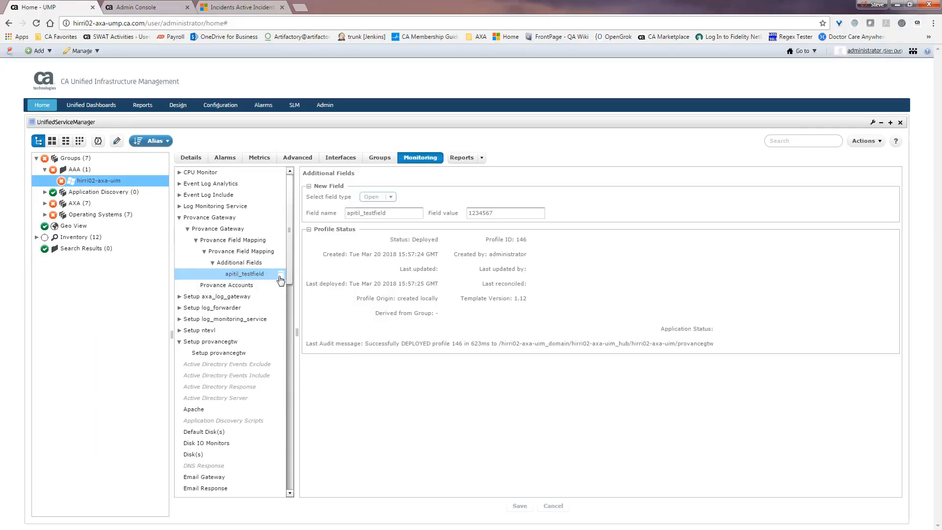
pyautogui.click(280, 278)
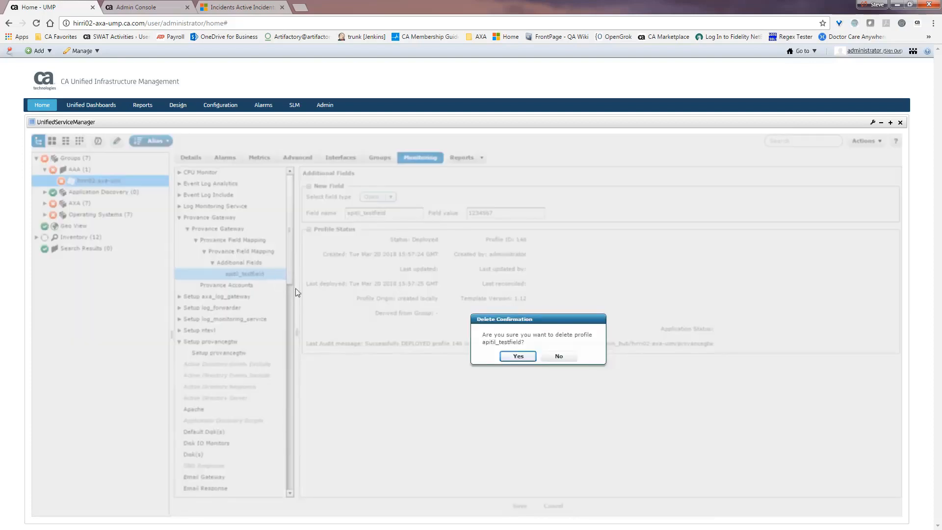
pyautogui.click(513, 359)
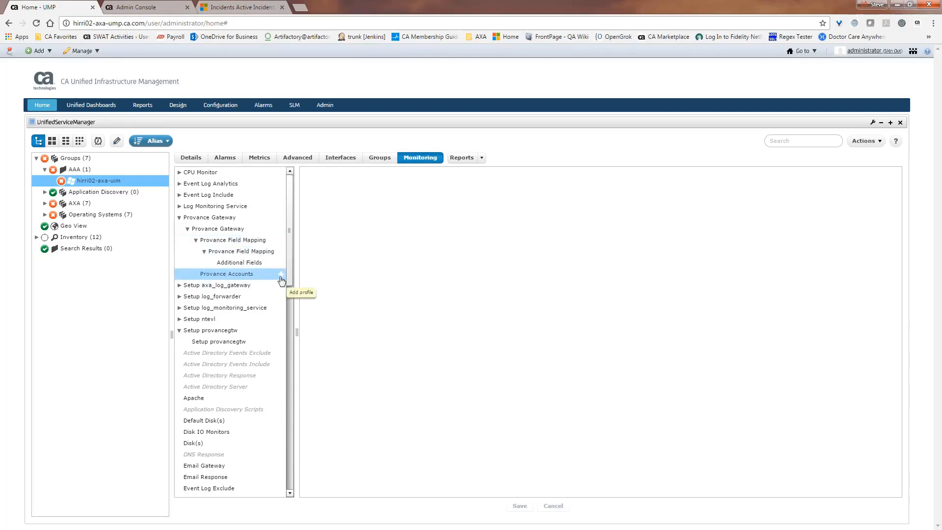
# Add a Provance Accounts profile with UIM Origin hirri02-axa-uim_hub pasted in.
pyautogui.click(281, 275)
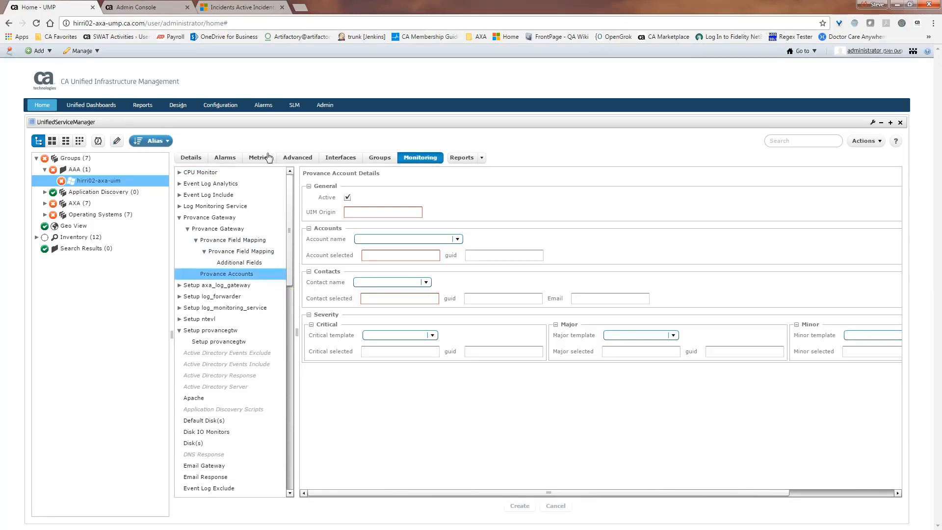
pyautogui.click(369, 211)
pyautogui.write('hirri02-axa-uim_hub')
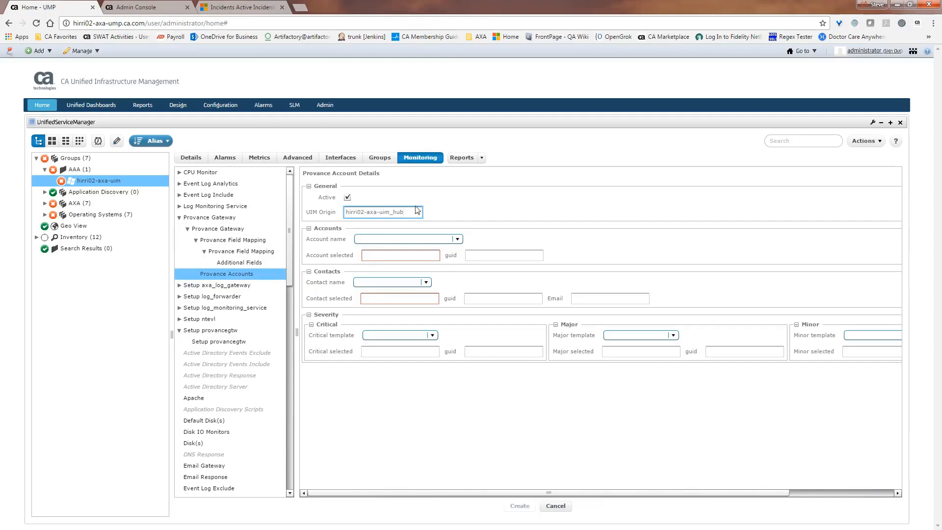
pyautogui.click(458, 240)
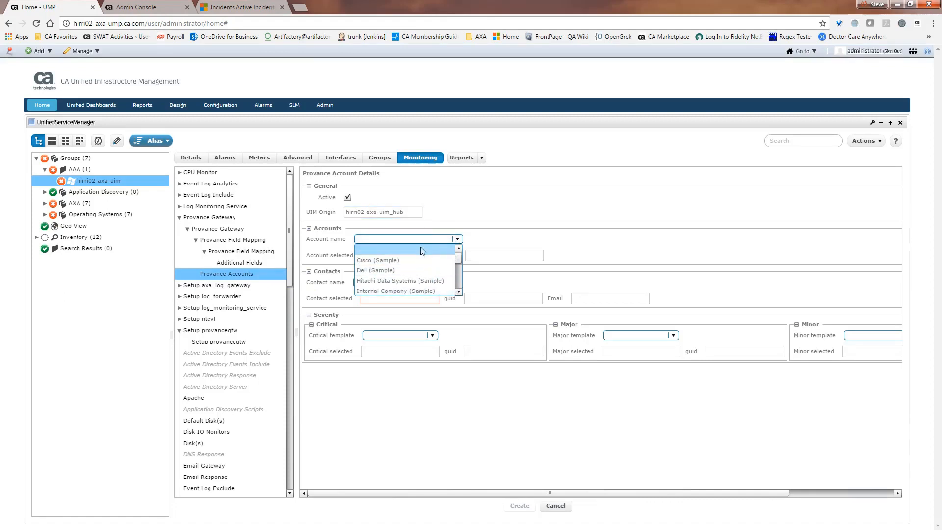
# Browse the account list, checking contacts for Cisco (Sample) and Dell (Sample).
pyautogui.click(504, 238)
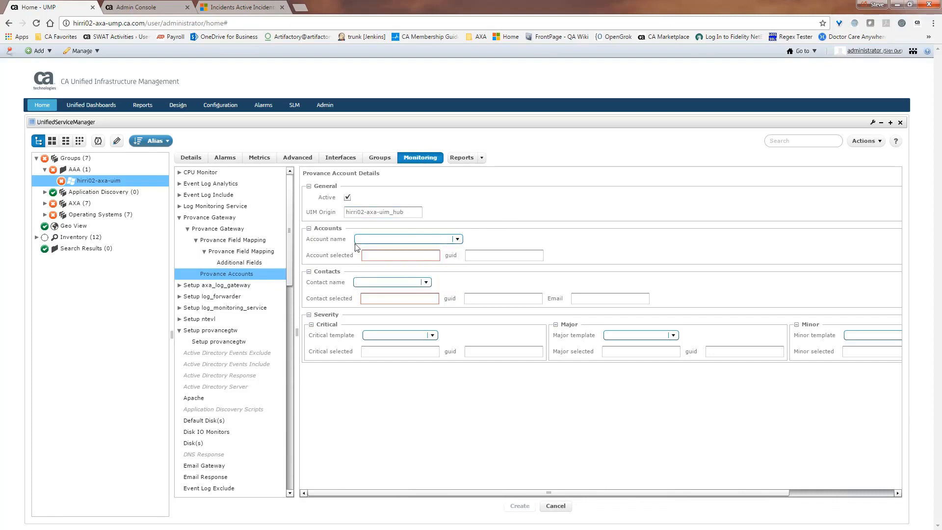
pyautogui.click(458, 239)
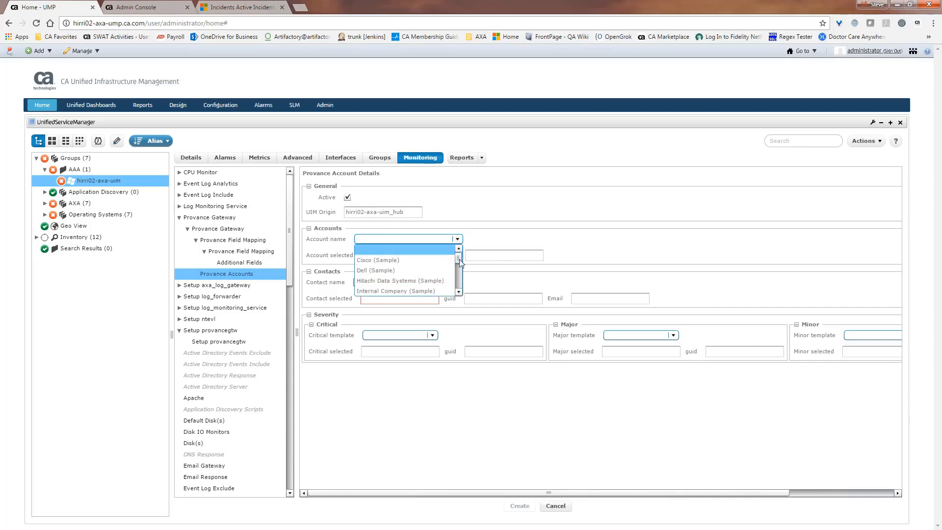
pyautogui.moveTo(460, 264)
pyautogui.mouseDown()
pyautogui.moveTo(460, 290)
pyautogui.moveTo(458, 254)
pyautogui.mouseUp()
pyautogui.click(472, 238)
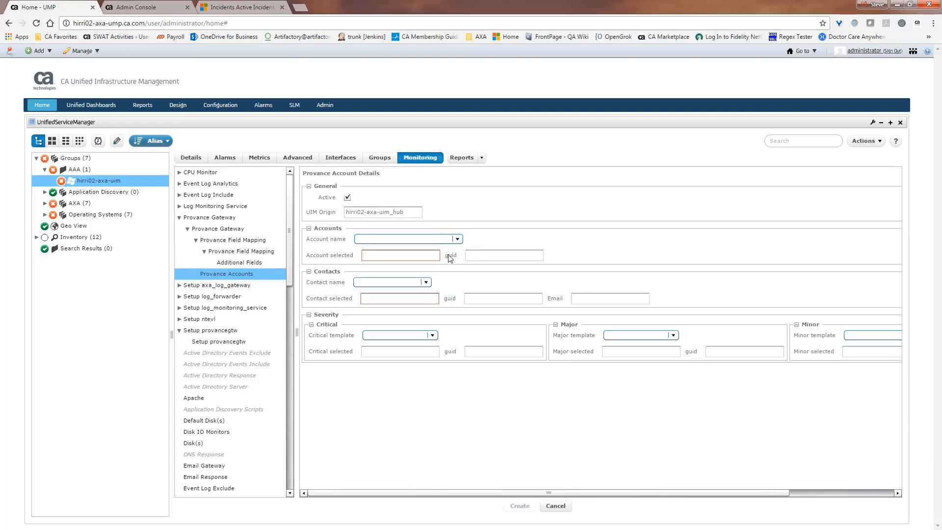
pyautogui.click(426, 283)
pyautogui.click(457, 241)
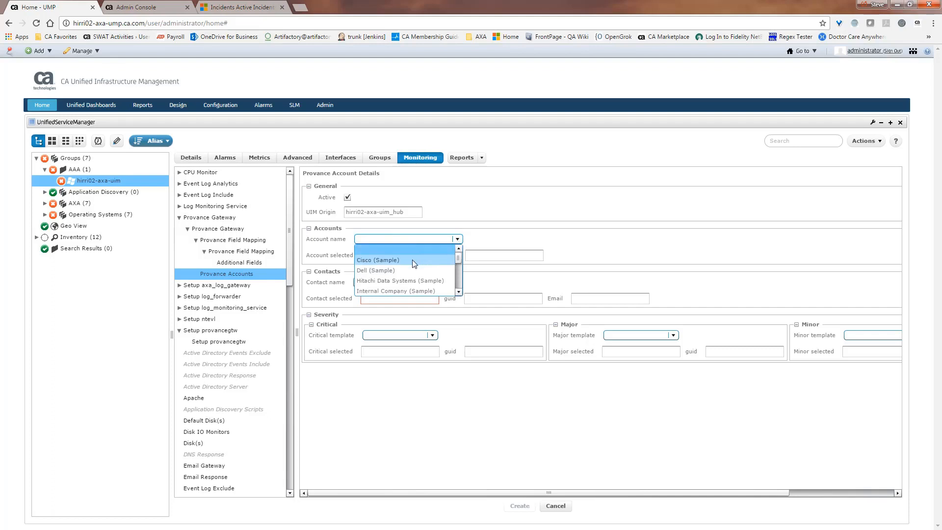
pyautogui.click(414, 264)
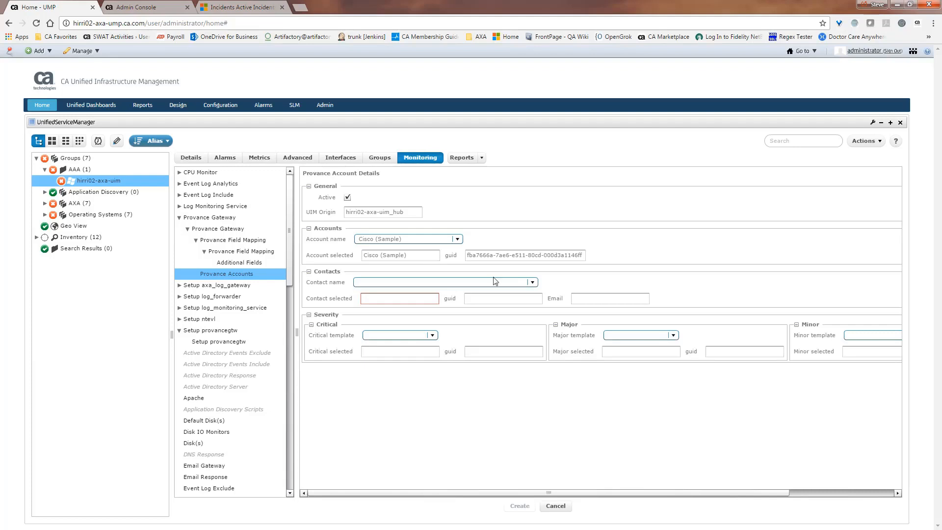
pyautogui.click(533, 283)
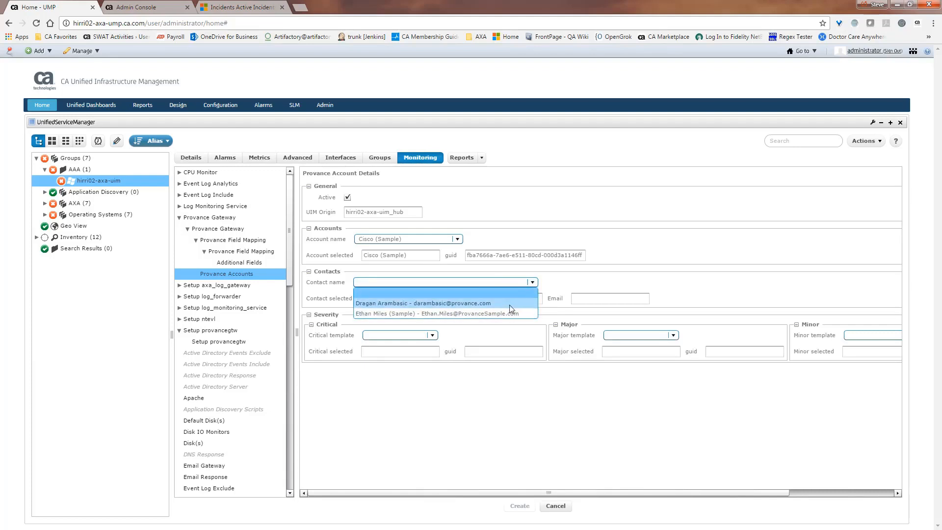
pyautogui.click(459, 239)
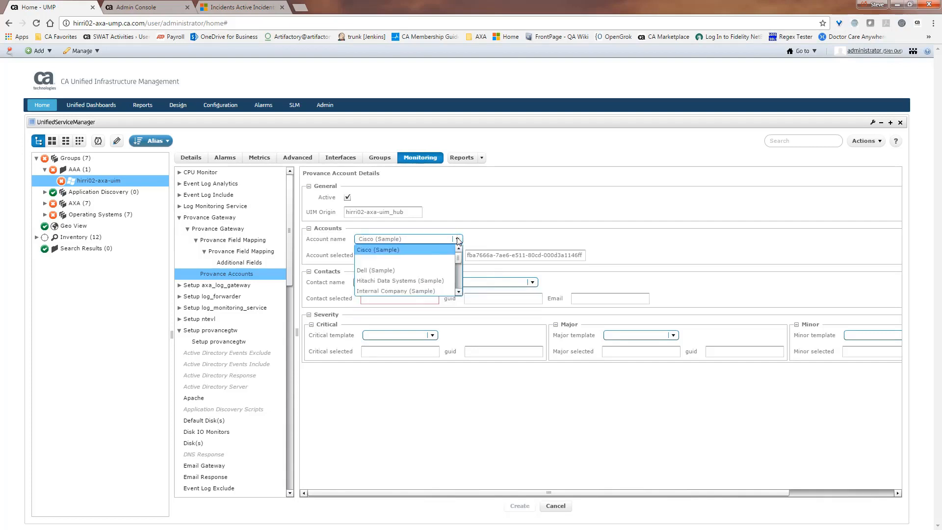
pyautogui.click(420, 270)
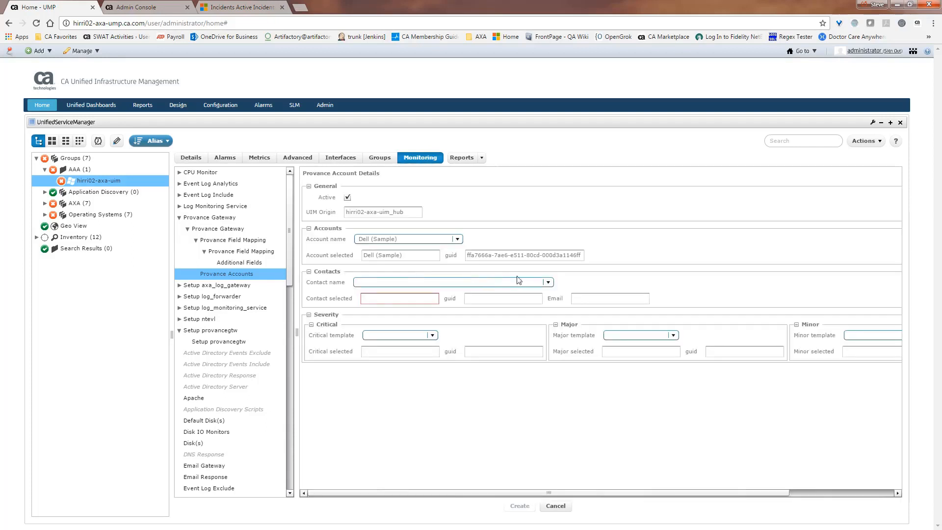
pyautogui.click(548, 283)
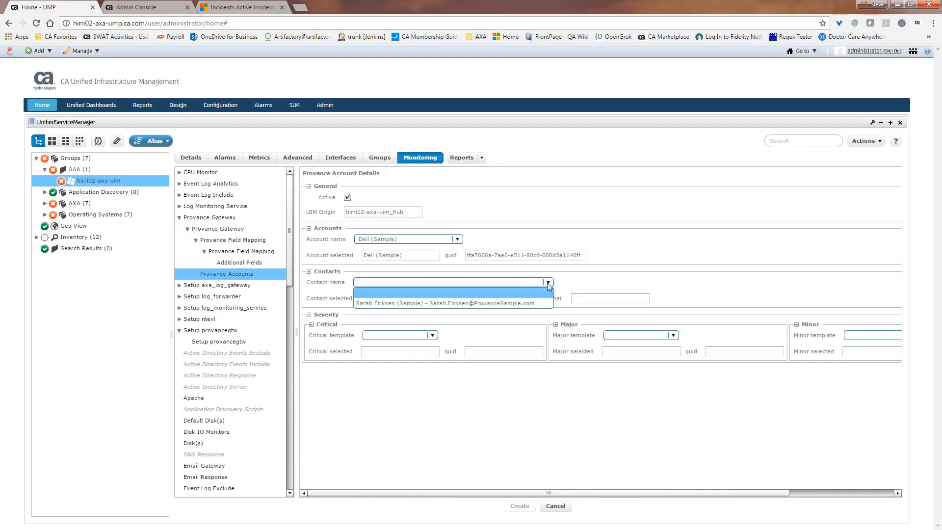
# Choose Sales (Sample) as the account and attach its first sample contact.
pyautogui.click(608, 282)
pyautogui.click(457, 239)
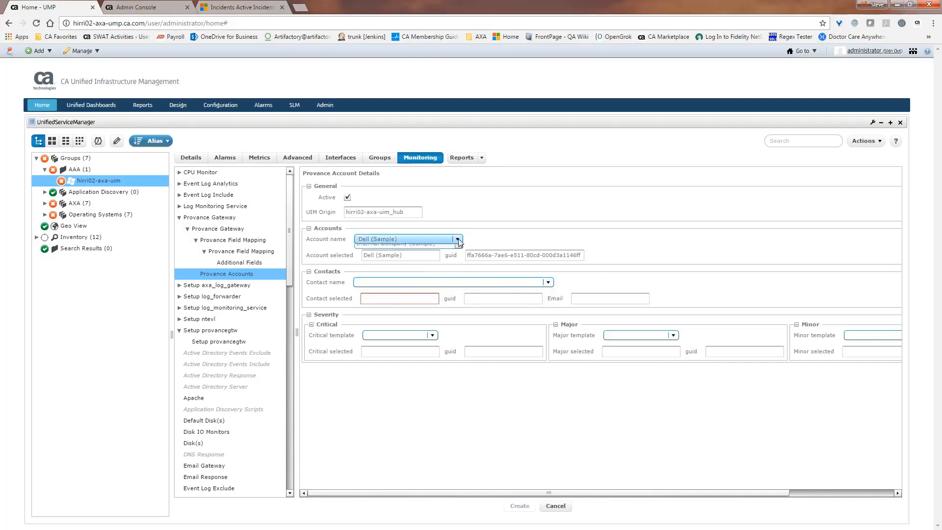
pyautogui.moveTo(456, 250); pyautogui.dragTo(459, 280)
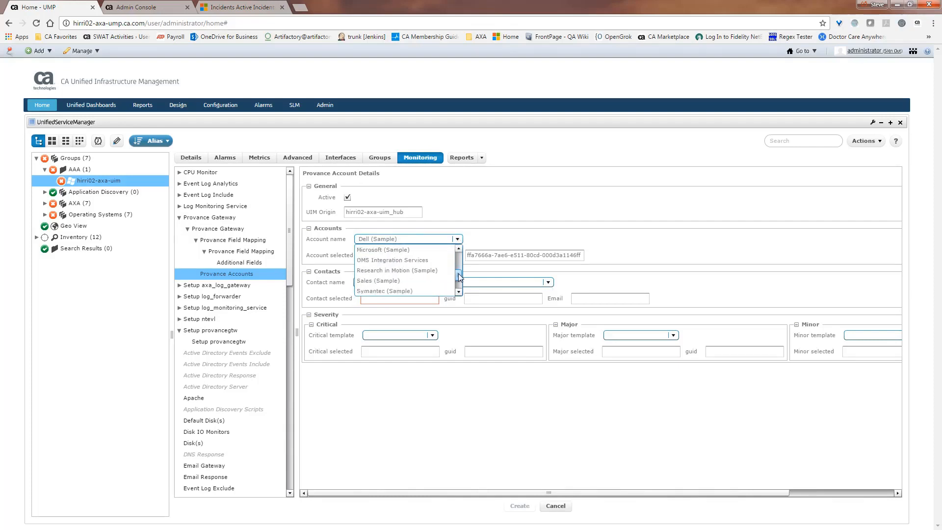
pyautogui.click(398, 282)
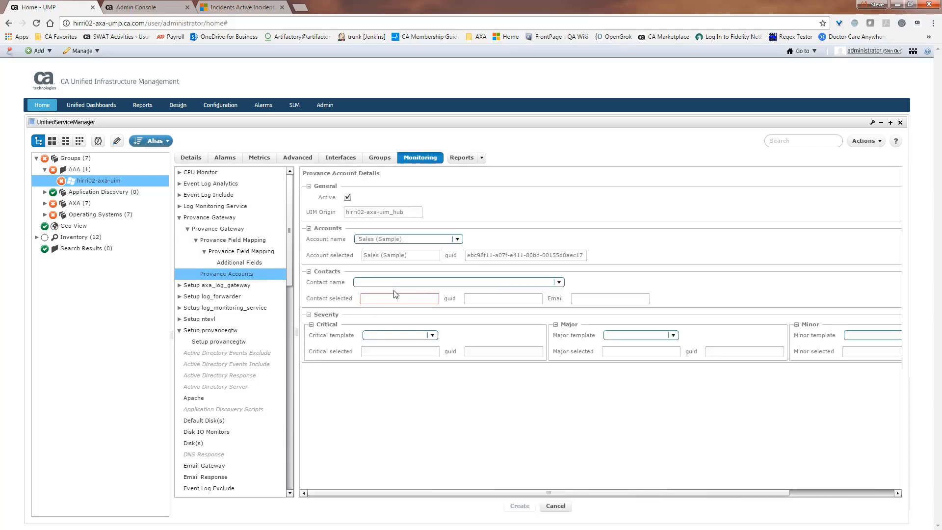
pyautogui.click(561, 284)
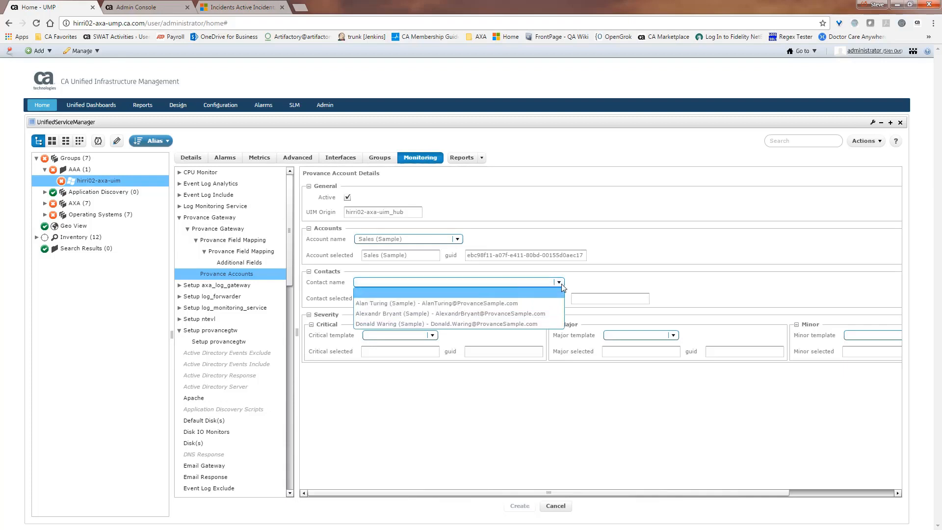
pyautogui.click(398, 304)
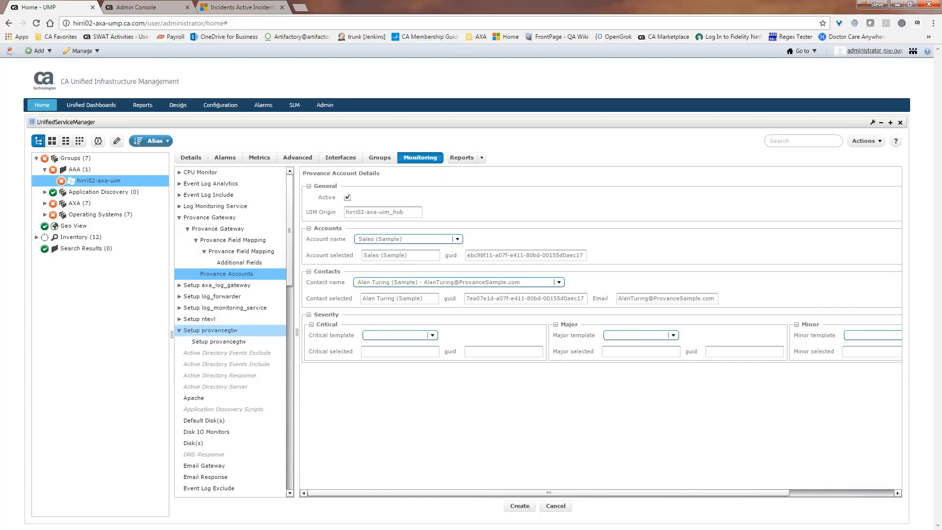
pyautogui.moveTo(172, 335); pyautogui.dragTo(146, 335)
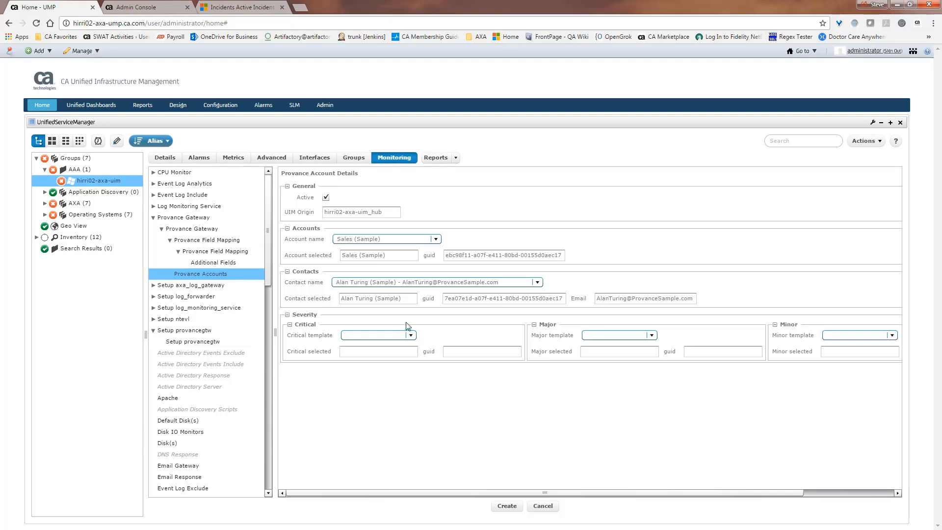
# Use INC TT No1 for Minor, Major and Critical alarms and create the profile (147).
pyautogui.click(893, 335)
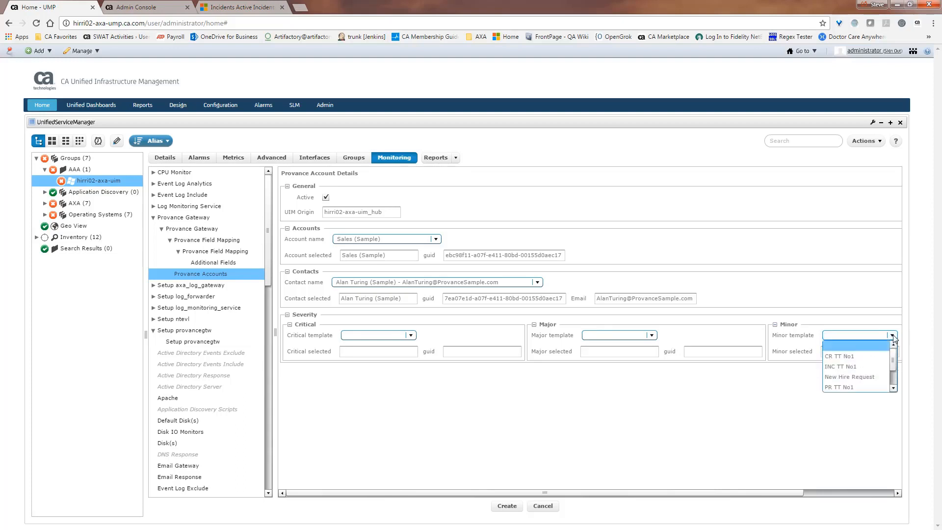
pyautogui.click(857, 366)
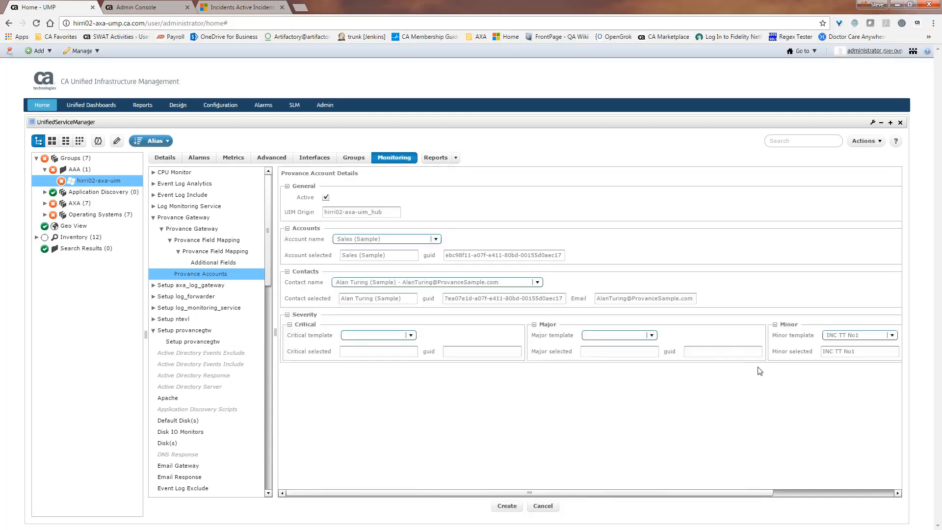
pyautogui.click(652, 335)
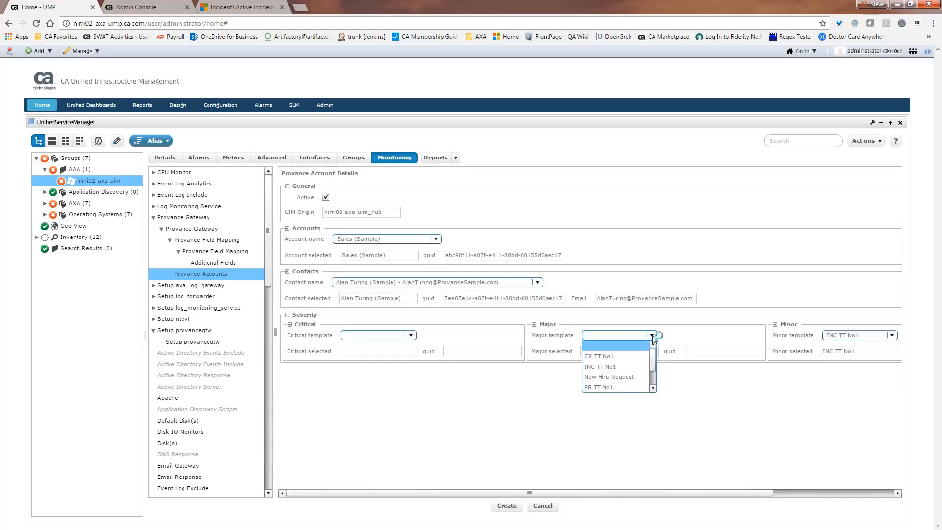
pyautogui.click(626, 368)
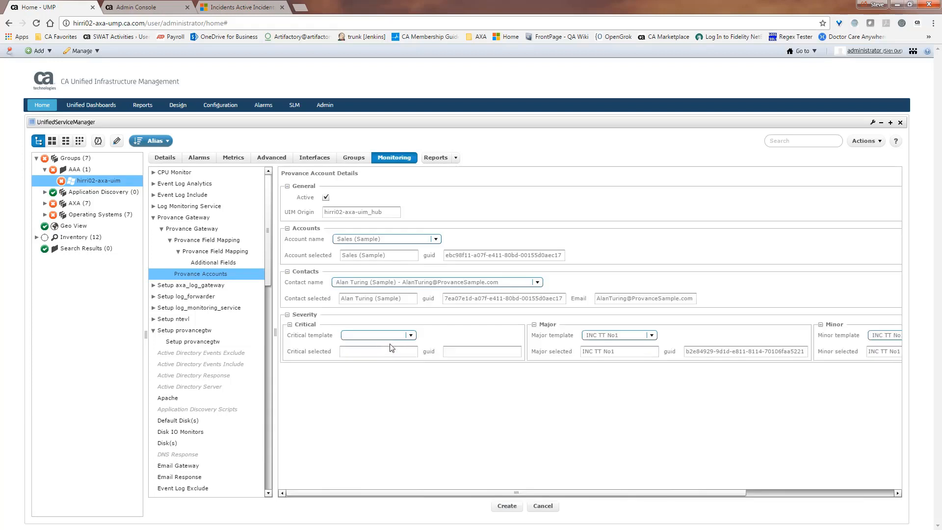
pyautogui.click(411, 335)
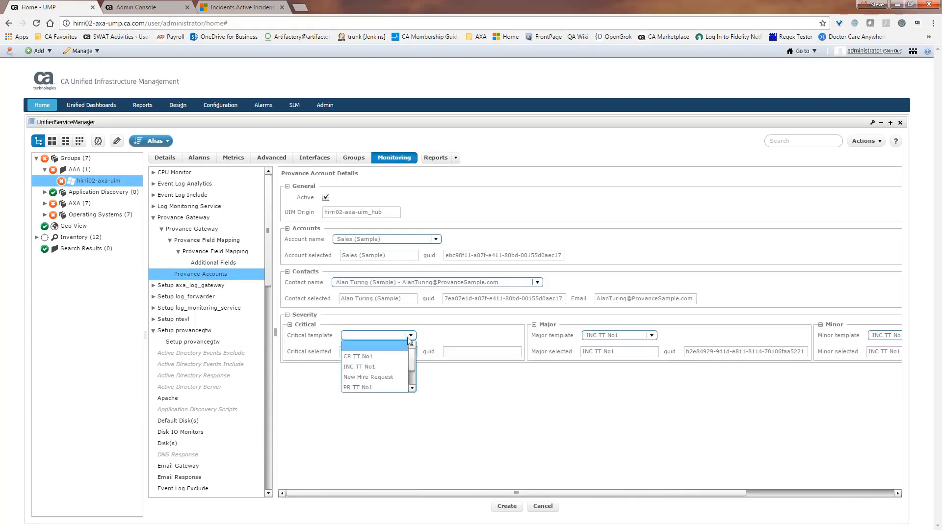
pyautogui.click(381, 369)
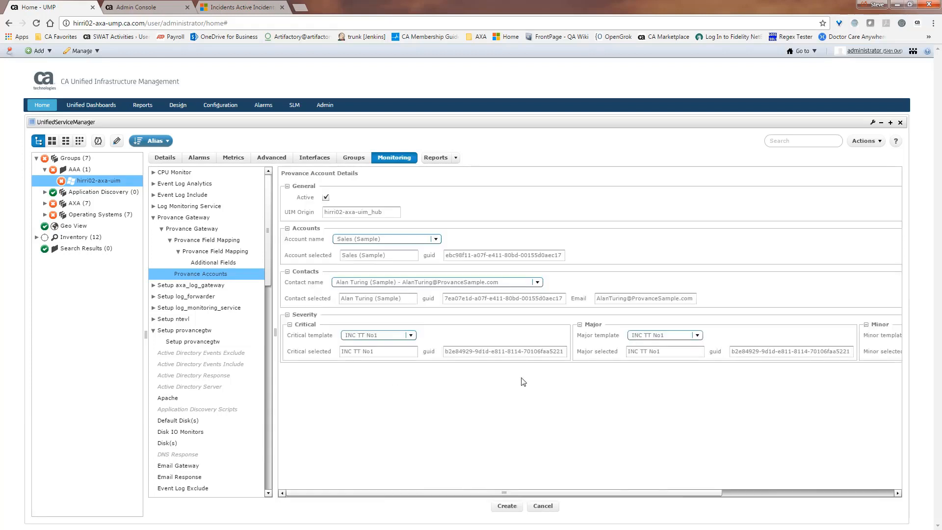
pyautogui.click(509, 506)
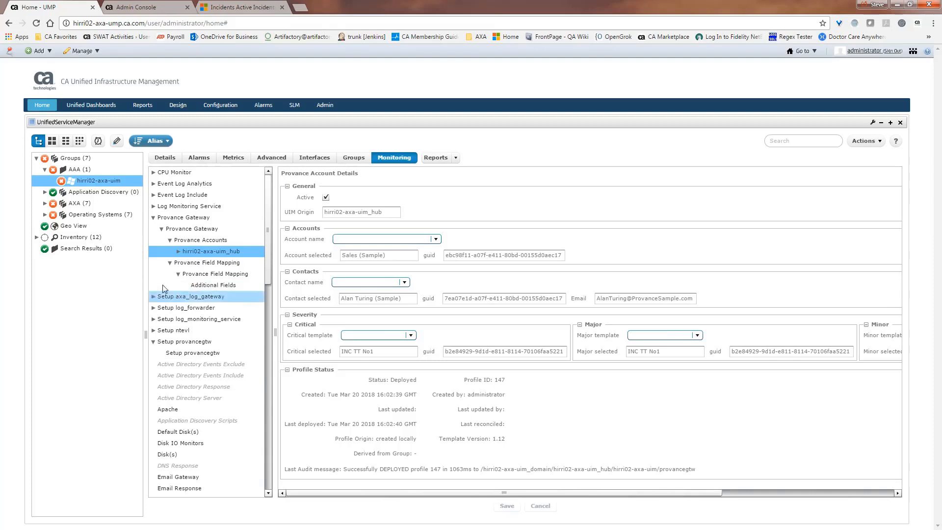
# Expand the hirri02-axa-uim_hub account profile and add an Account Severity profile.
pyautogui.click(179, 252)
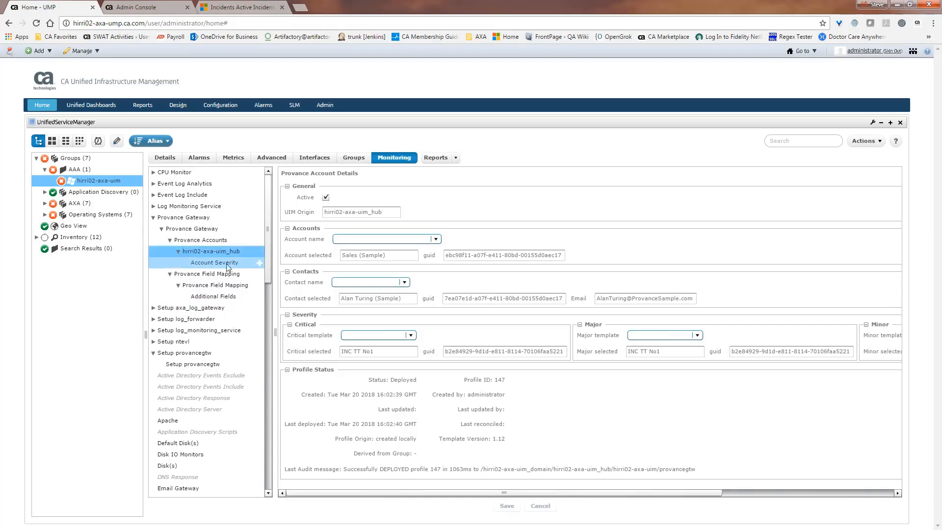
pyautogui.click(260, 266)
pyautogui.click(260, 265)
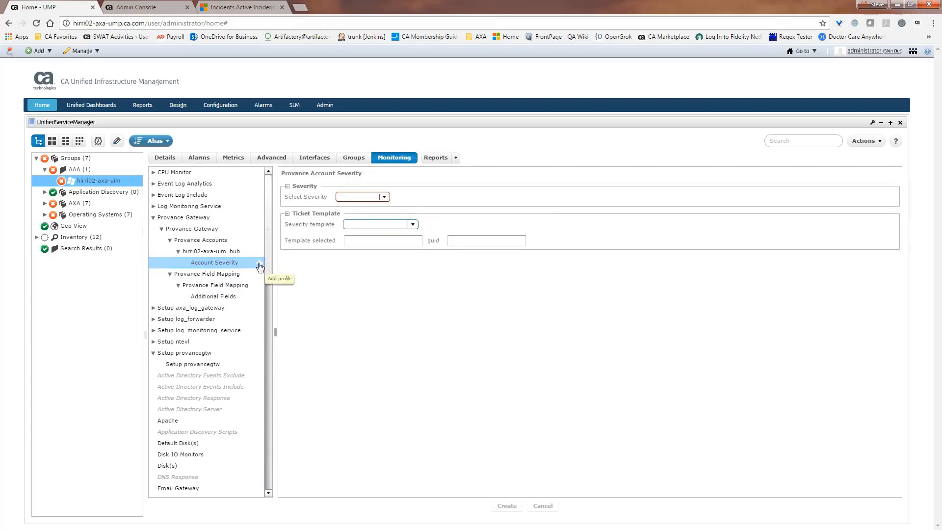
# Set severity Warning with template INC TT No1 and create it as profile 148.
pyautogui.click(384, 196)
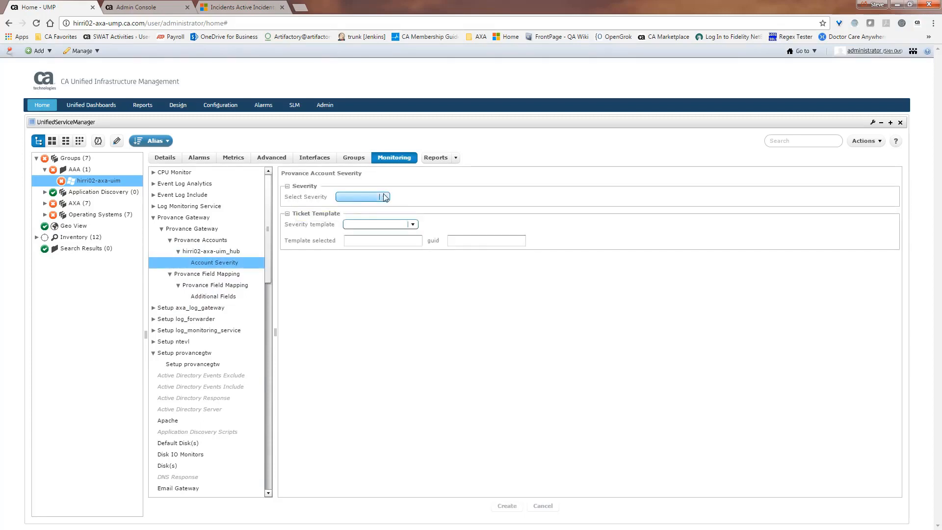
pyautogui.click(369, 218)
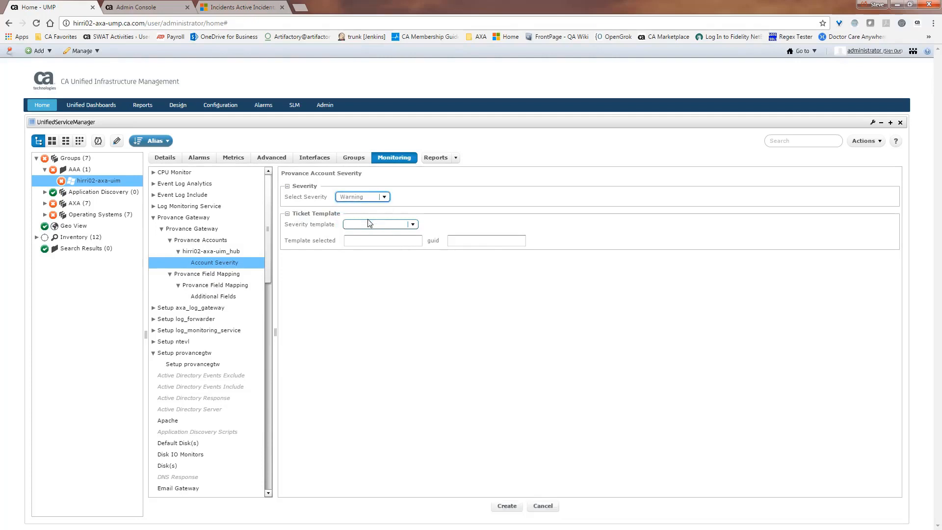
pyautogui.click(413, 224)
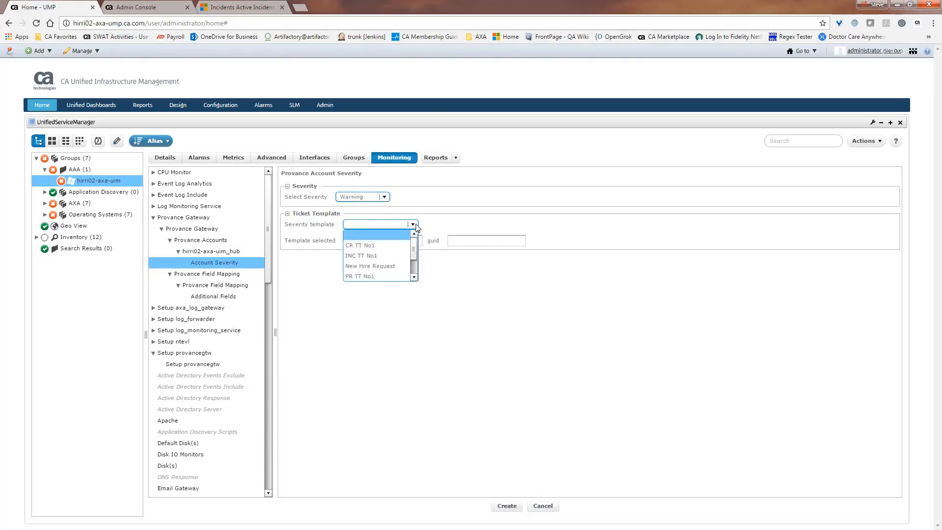
pyautogui.click(378, 253)
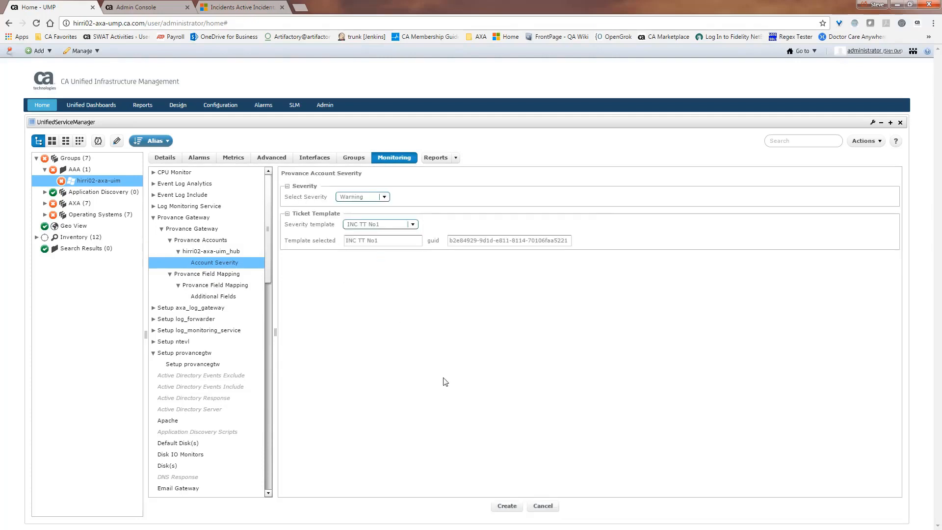
pyautogui.click(508, 507)
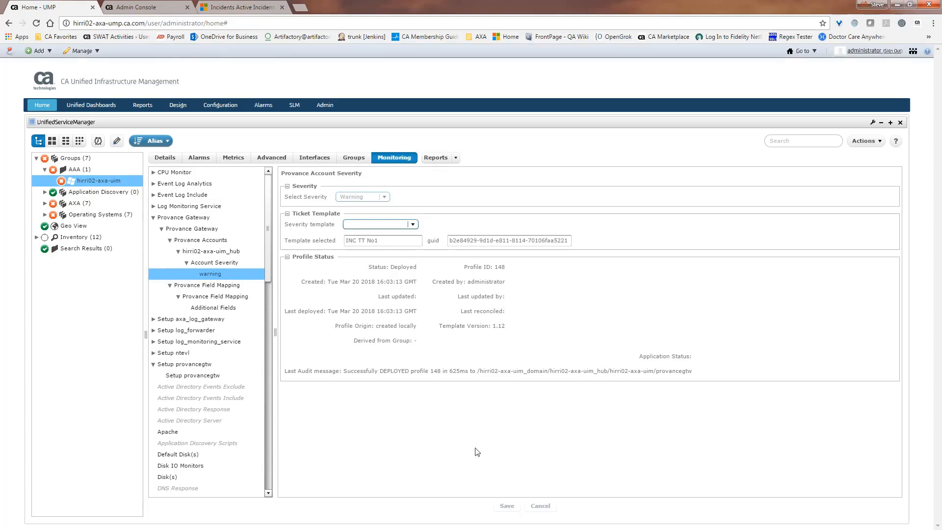
# Select the Warning profile, then in Infrastructure Manager list hirri02-axa-uim's Gateway probes and pick provancegtw.
pyautogui.click(240, 276)
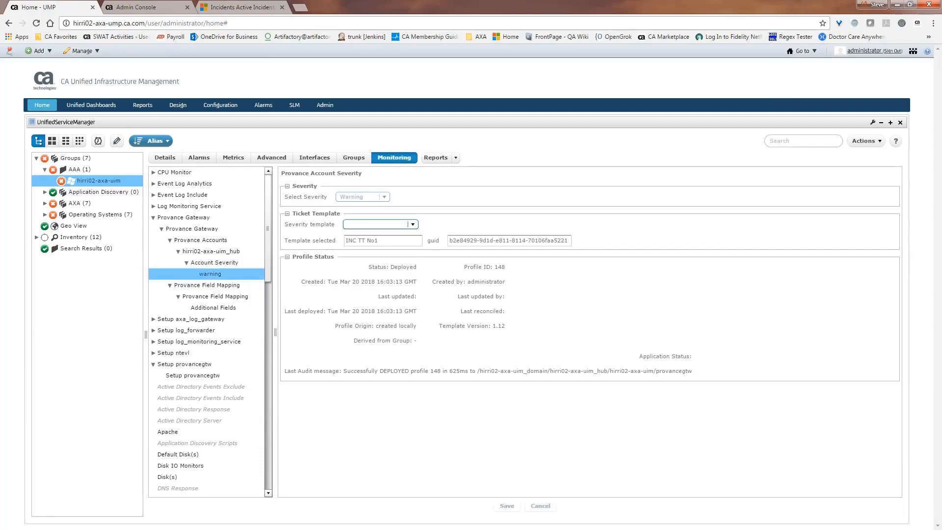
pyautogui.hotkey('alt', 'Tab')
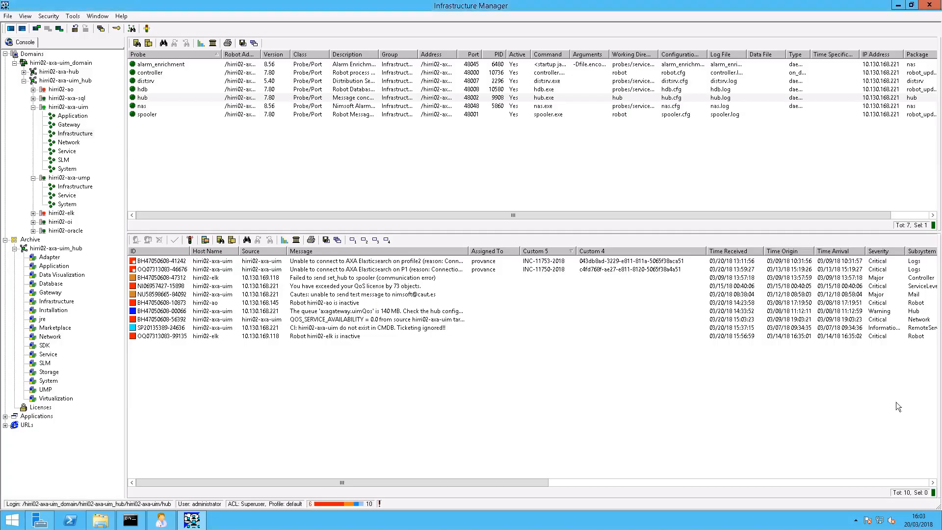
pyautogui.click(79, 126)
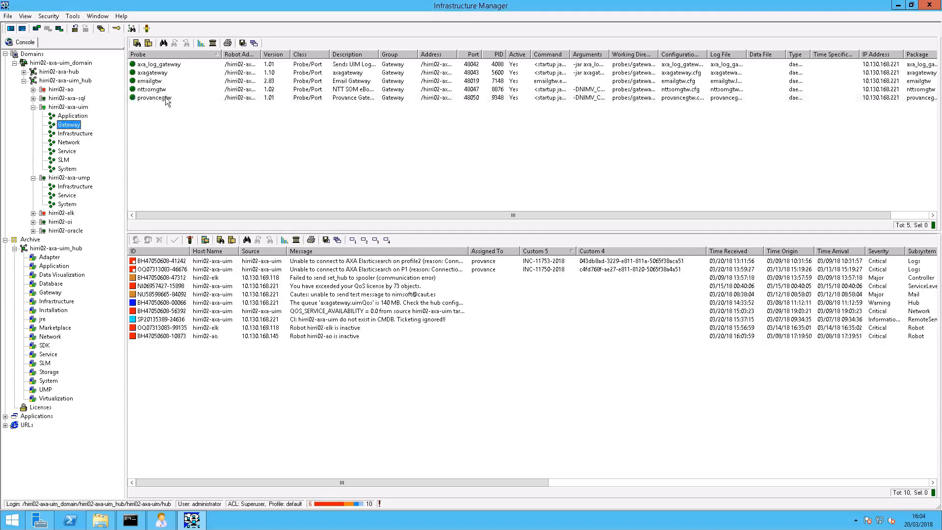
pyautogui.click(165, 97)
# Open _provancegtw.cfg and highlight the hub account's warning entry in the accounts section.
pyautogui.doubleClick(166, 98)
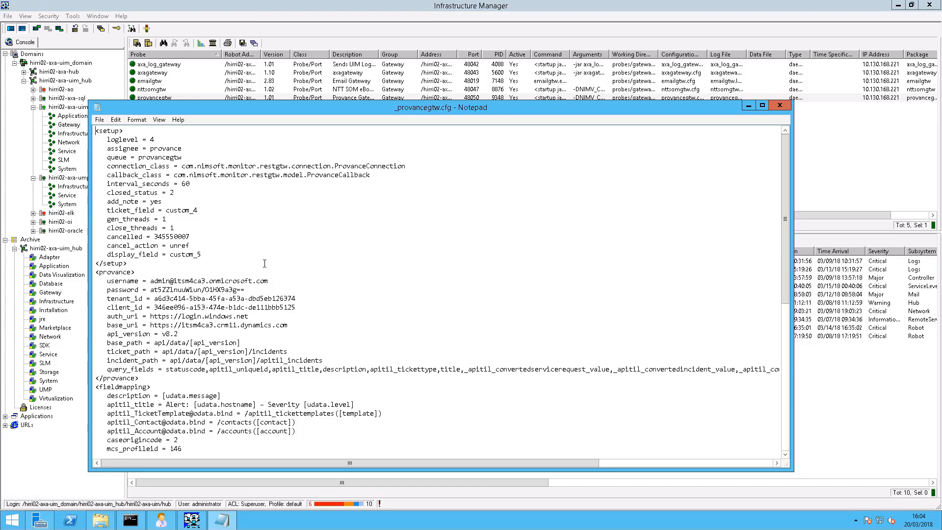
pyautogui.scroll(-2, 265, 264)
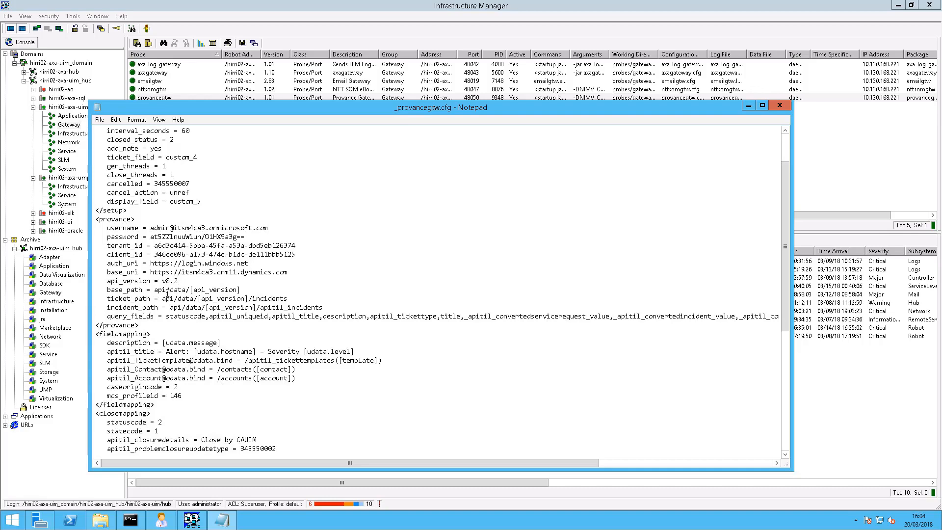
pyautogui.scroll(-4, 226, 326)
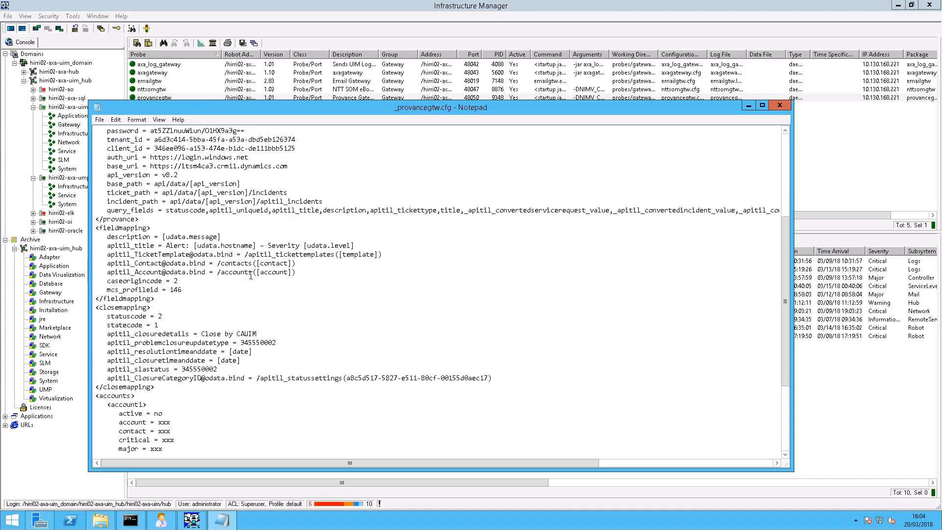
pyautogui.scroll(-5, 232, 298)
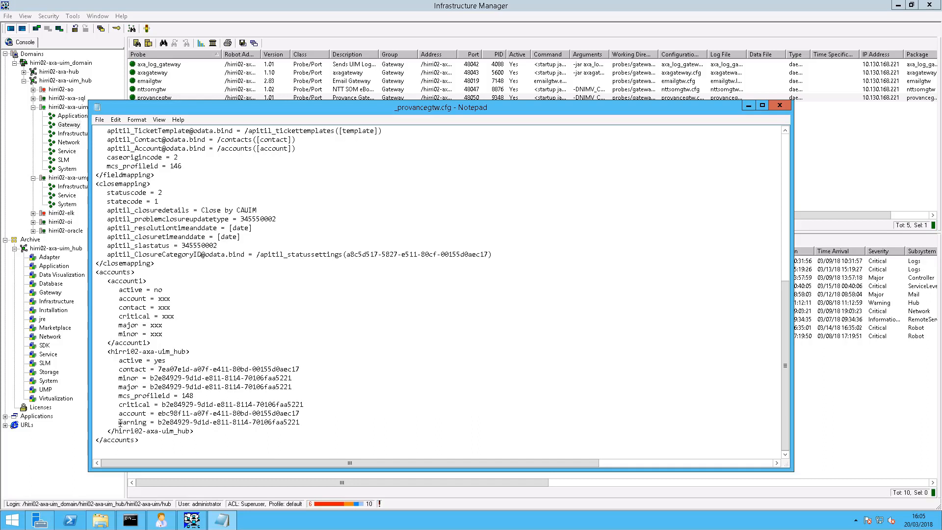
pyautogui.moveTo(127, 423); pyautogui.dragTo(147, 425)
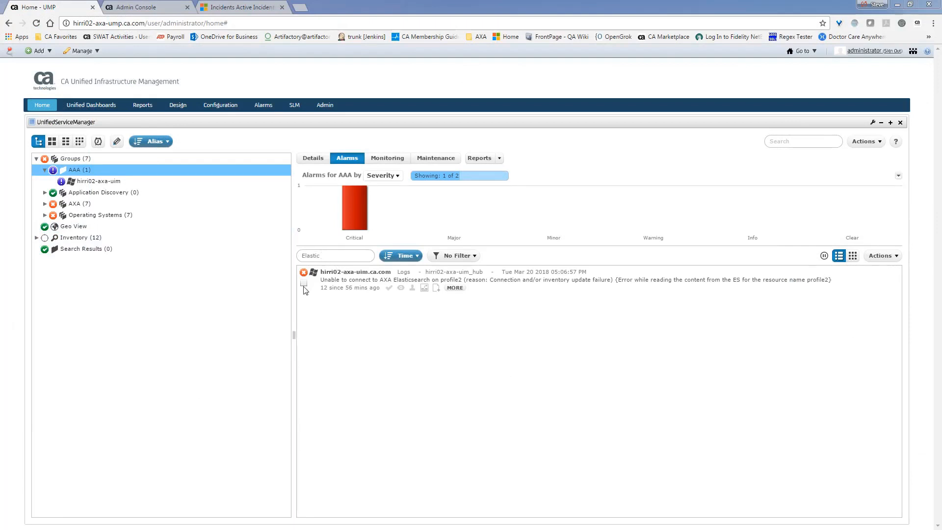
# Assign the profile2 Elasticsearch alarm to provance, then list the hirri02-axa-uim device's alarms.
pyautogui.click(413, 290)
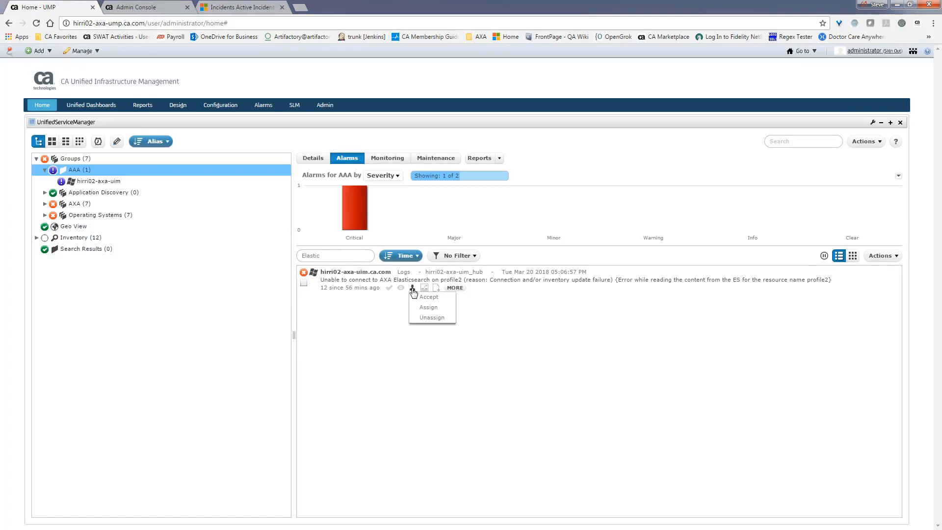
pyautogui.click(434, 306)
pyautogui.click(422, 253)
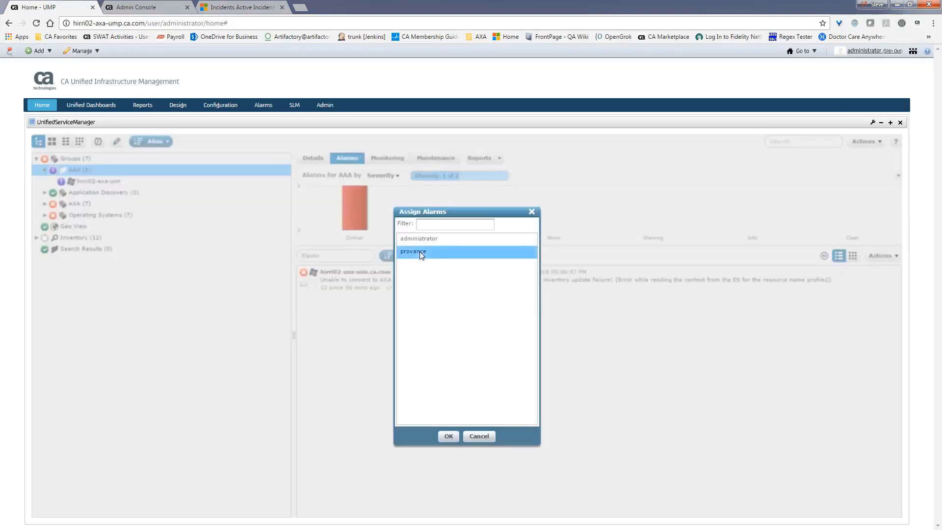
pyautogui.click(452, 438)
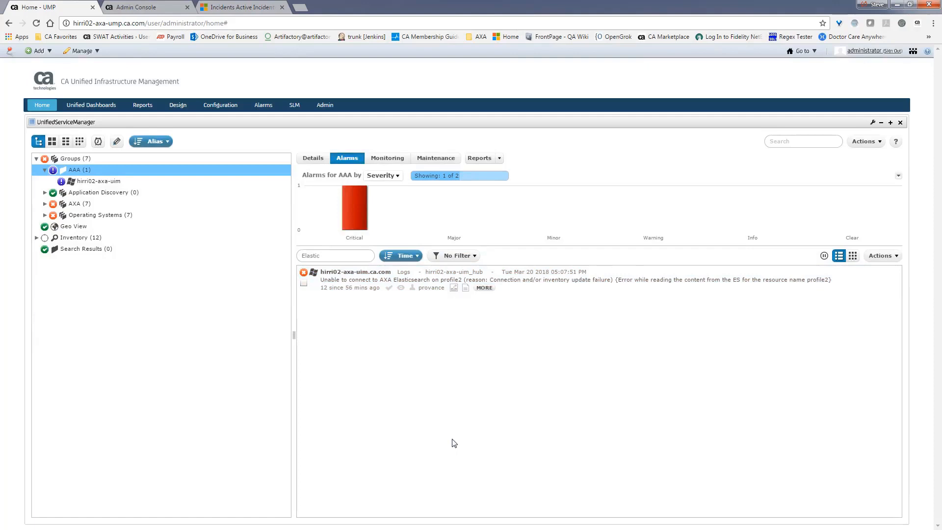
pyautogui.press('Down')
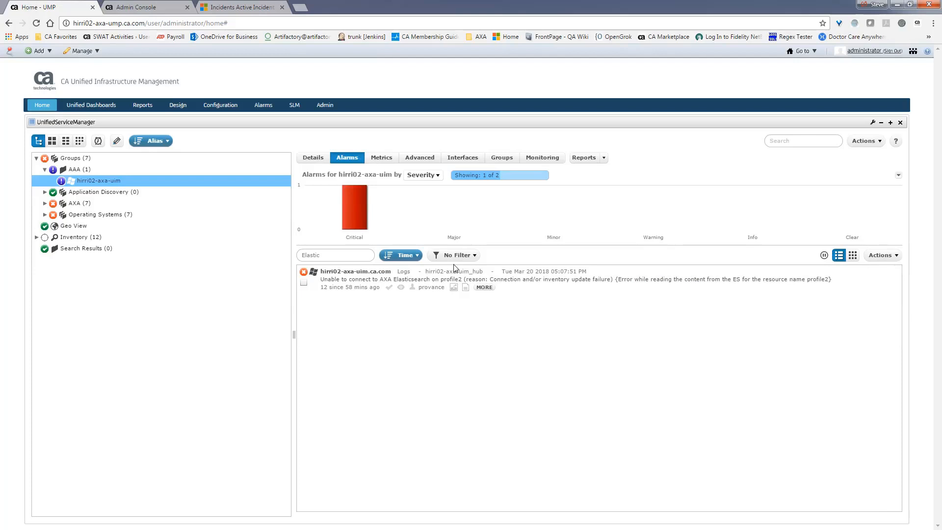
# Expand the profile2 alarm's details to show incident INC-10021-2018, then switch to Dynamics 365 Active Incidents.
pyautogui.click(484, 288)
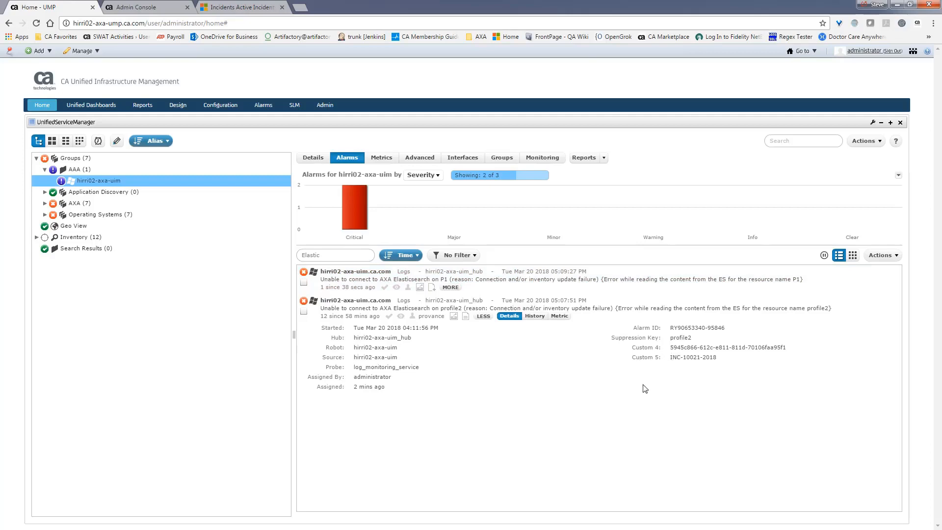
pyautogui.click(228, 8)
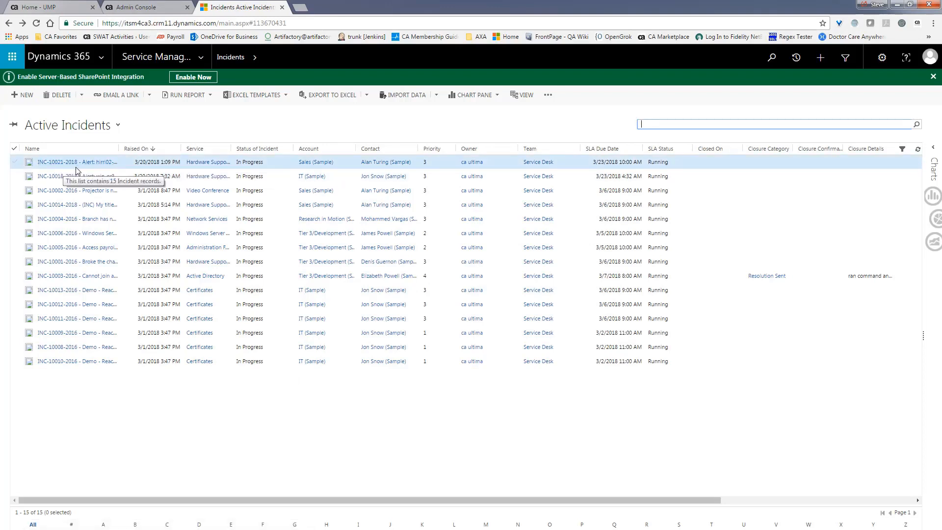
# Check the alarm's incident number in UMP, then open incident INC-10021-2018 in Dynamics 365.
pyautogui.click(66, 6)
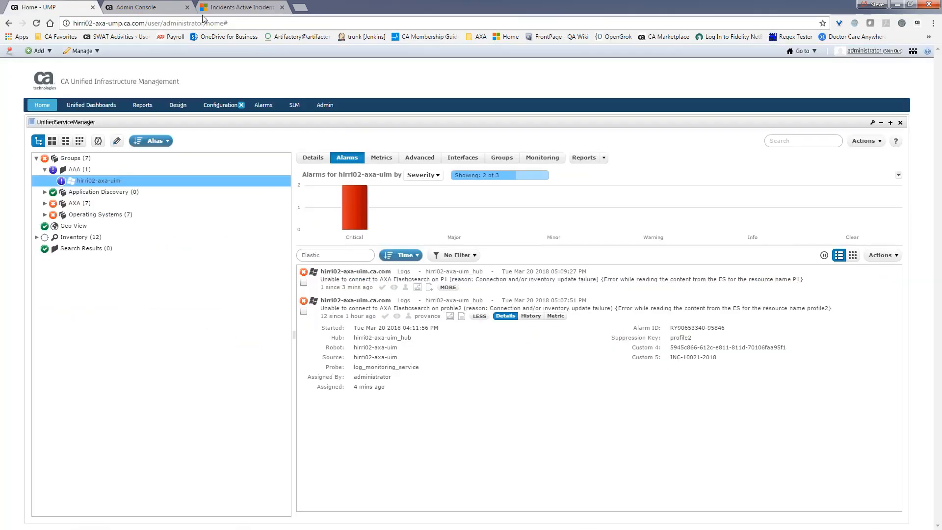
pyautogui.click(244, 9)
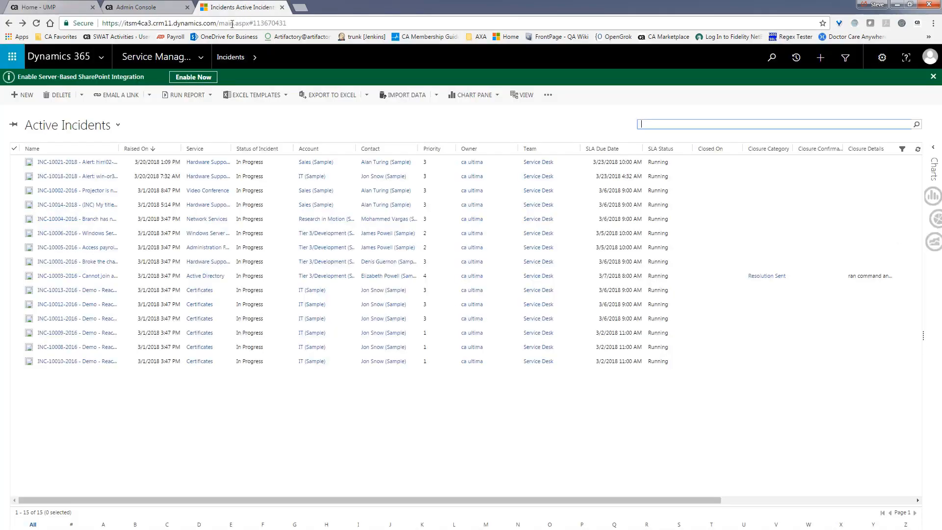
pyautogui.click(85, 163)
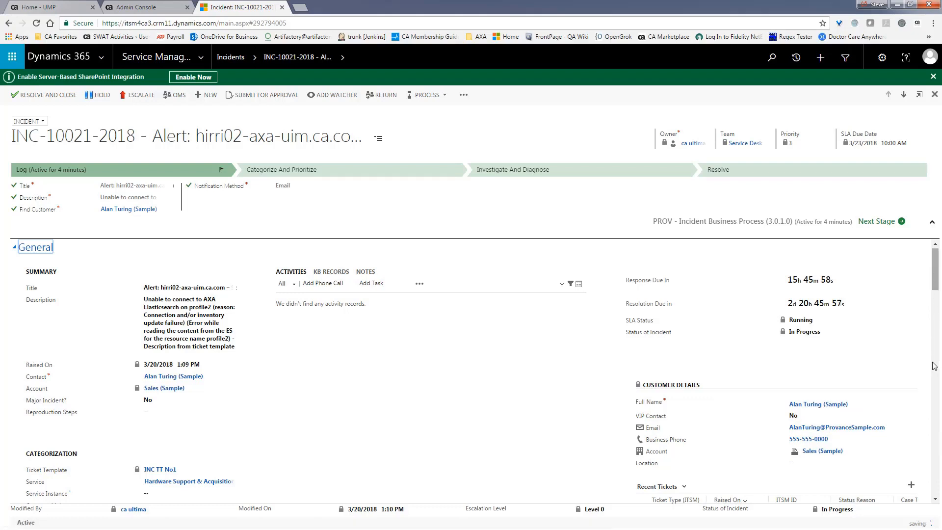
# Scroll through the INC-10021-2018 incident form sections, then return to the UMP alarms page.
pyautogui.scroll(-10, 937, 289)
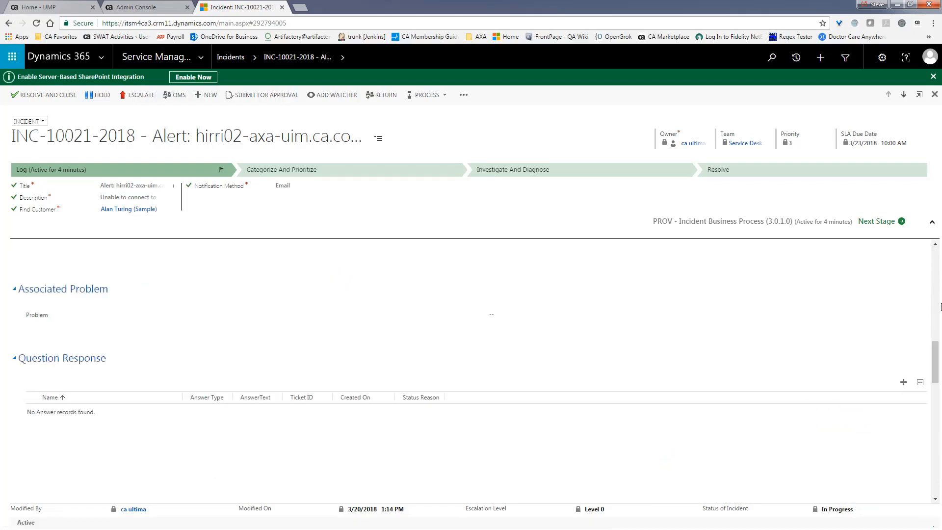
pyautogui.scroll(-5, 939, 344)
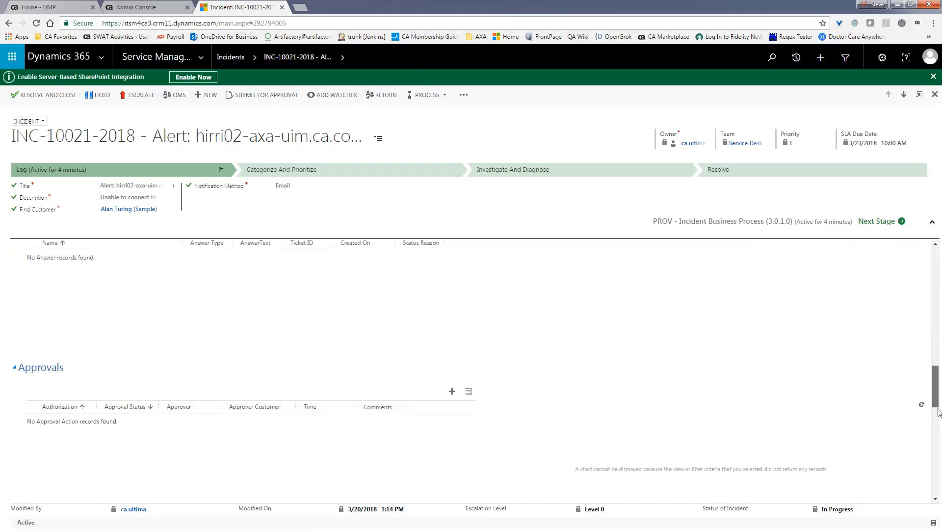
pyautogui.moveTo(939, 413); pyautogui.dragTo(933, 258)
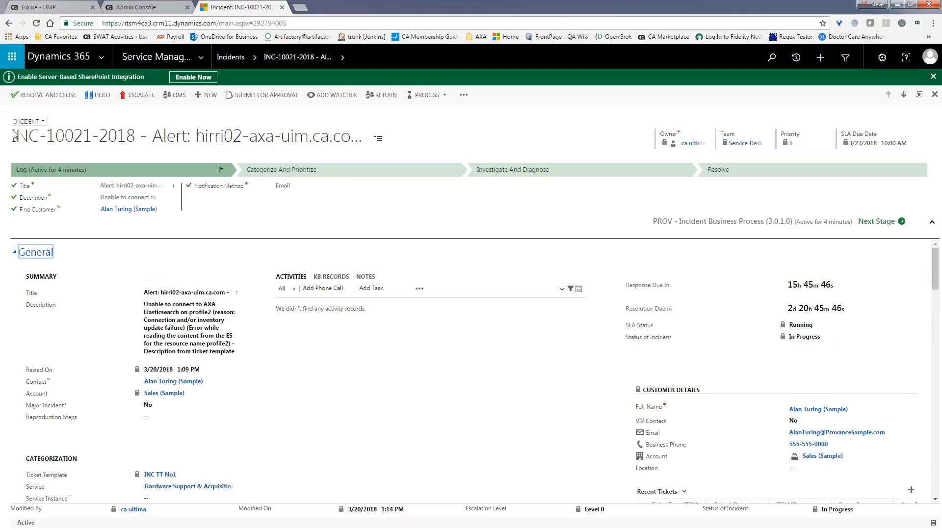
pyautogui.click(57, 7)
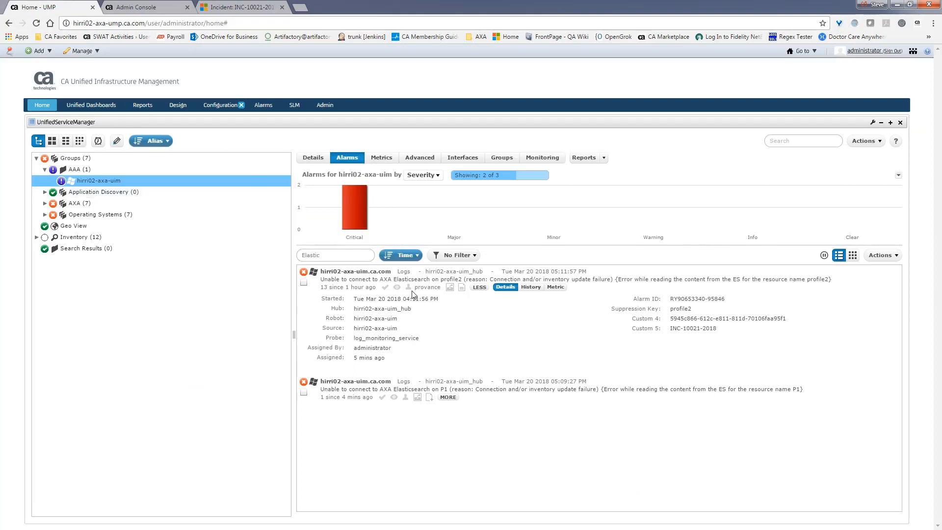
pyautogui.click(462, 289)
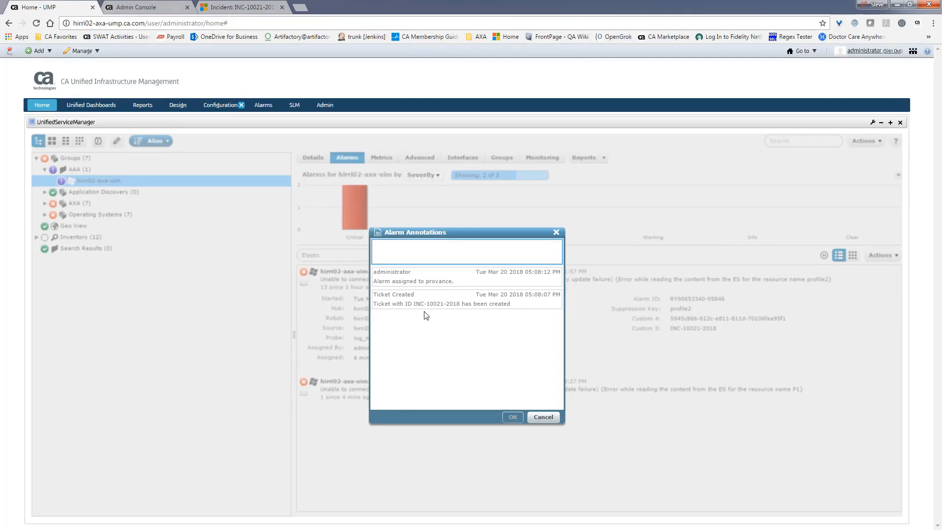
pyautogui.click(544, 418)
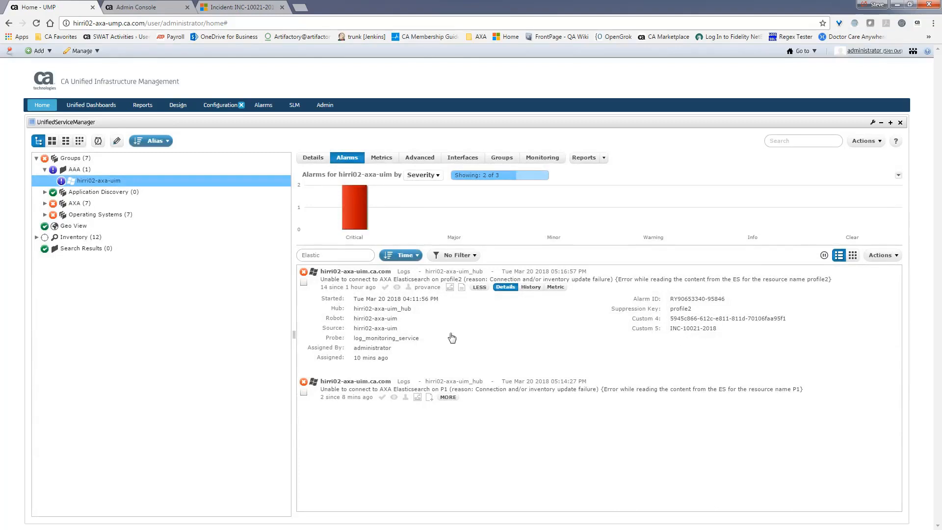
# Review the Provance URL action and its ${CUSTOM_4} parameter, then cancel without saving.
pyautogui.click(894, 259)
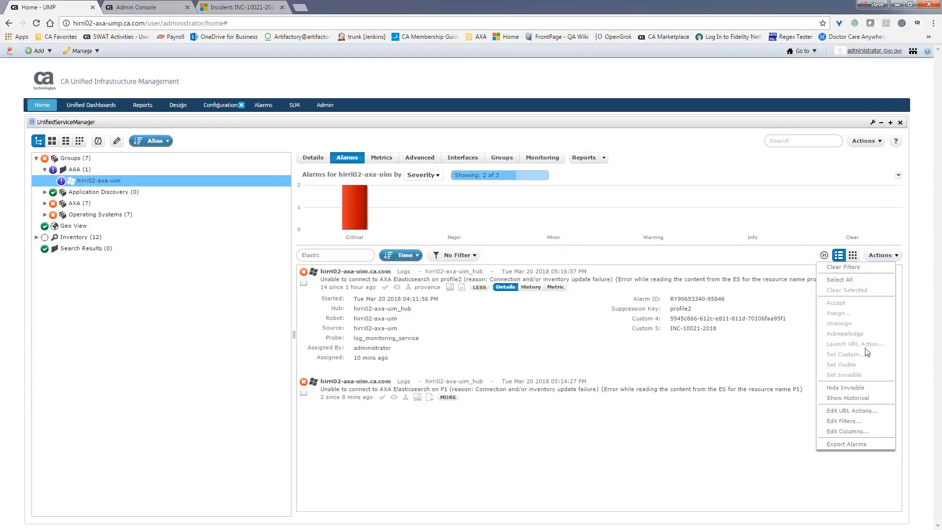
pyautogui.click(852, 412)
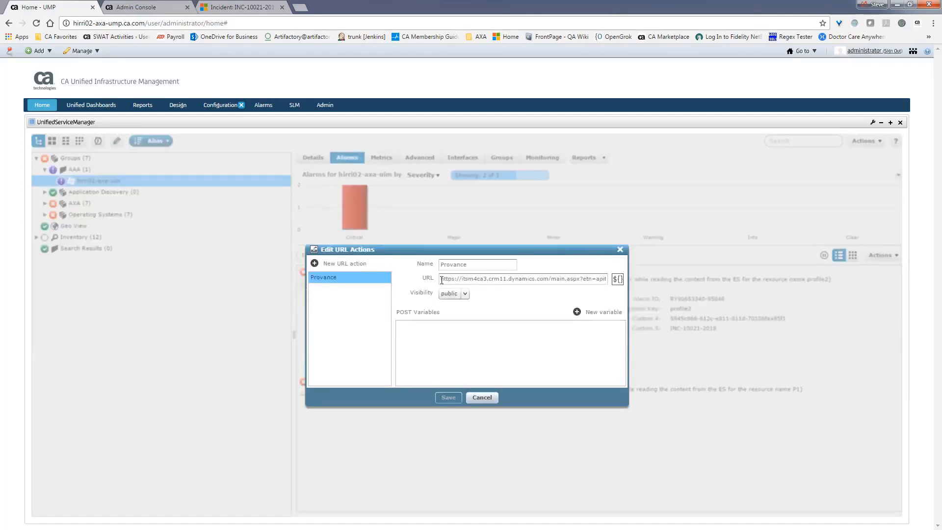
pyautogui.moveTo(442, 280); pyautogui.dragTo(548, 279)
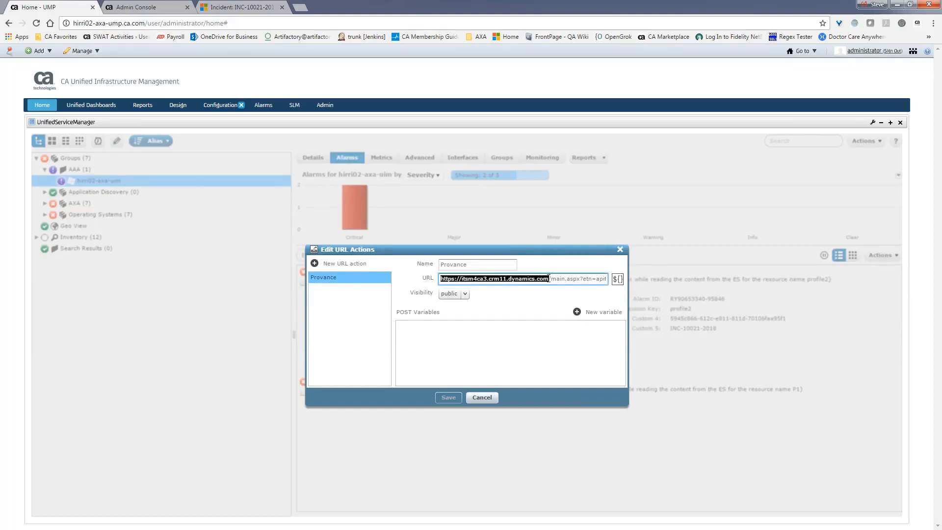
pyautogui.click(564, 278)
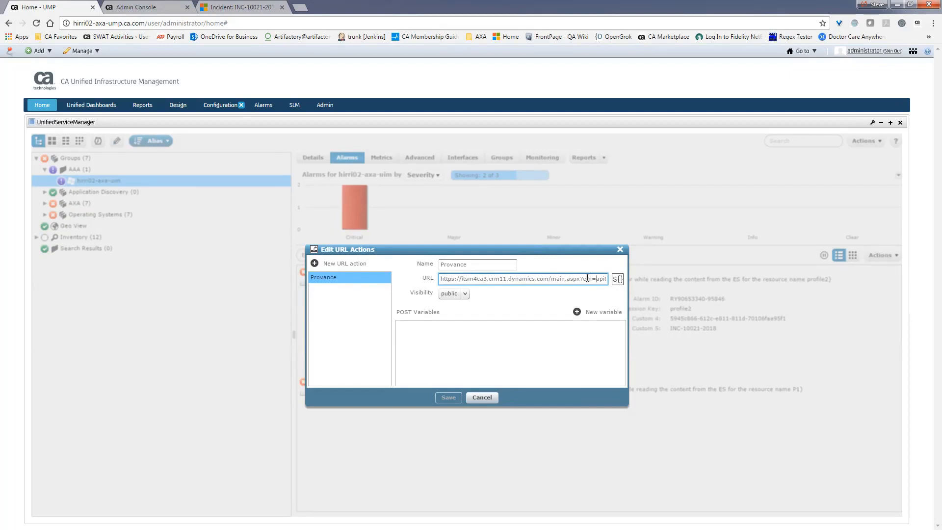
pyautogui.press('Right')
pyautogui.press('Right')
pyautogui.press('Right')
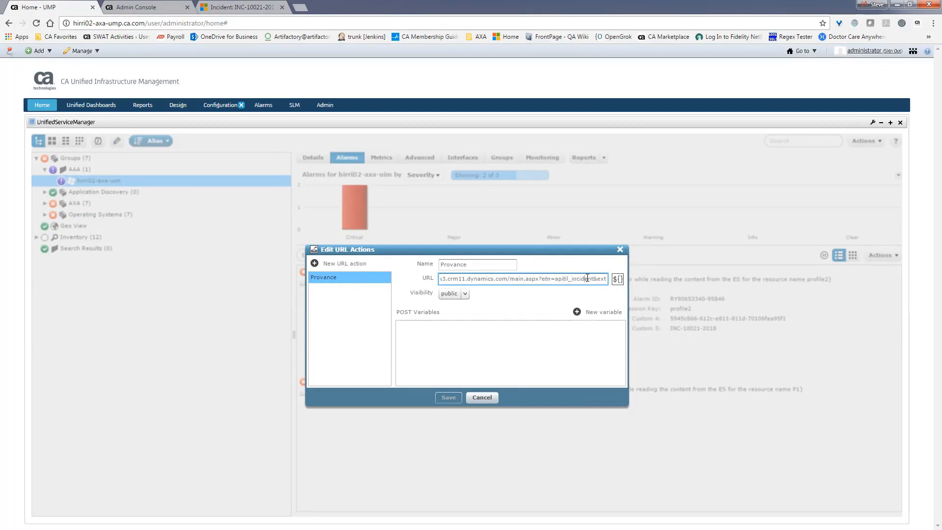
pyautogui.press('Right')
pyautogui.press('Right')
pyautogui.press('Right')
pyautogui.press('Right')
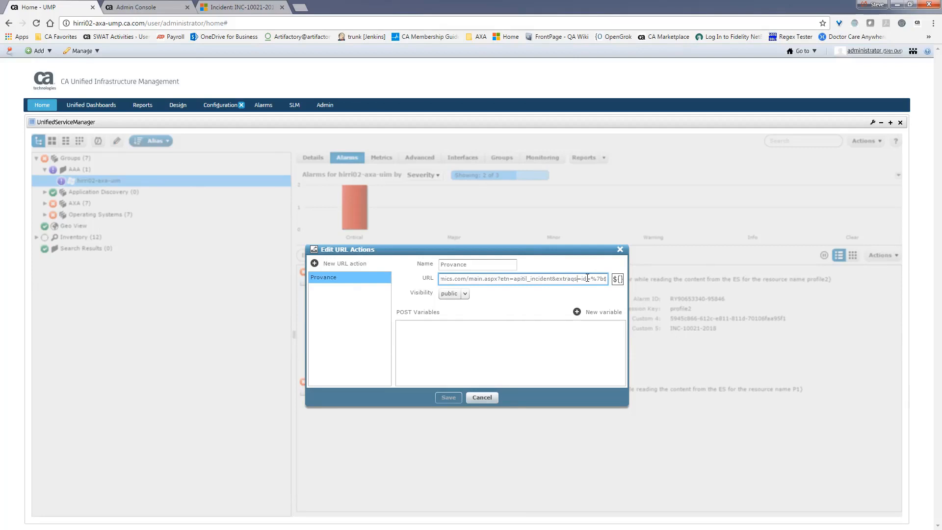
pyautogui.press('Right')
pyautogui.press('Right')
pyautogui.press('Right')
pyautogui.press('Right')
pyautogui.press('Right')
pyautogui.press('Right')
pyautogui.press('Right')
pyautogui.press('Right')
pyautogui.press('Right')
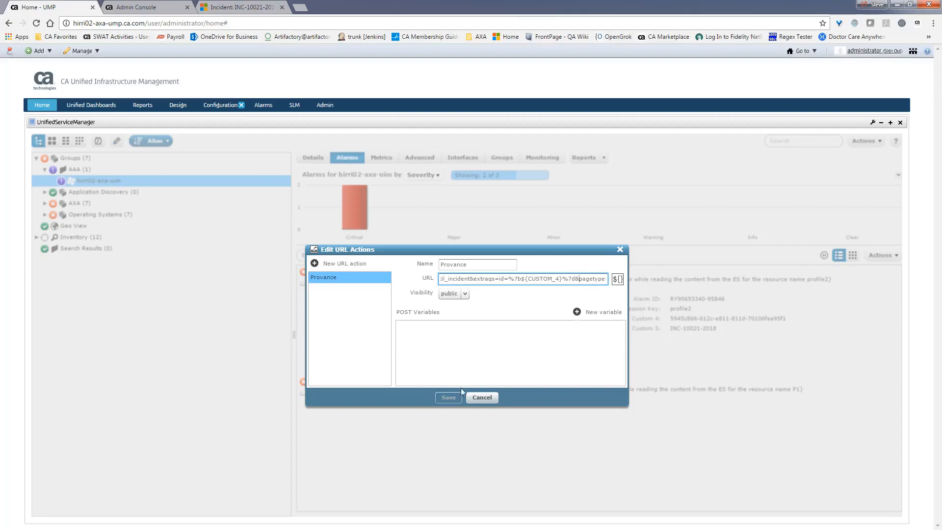
pyautogui.click(482, 397)
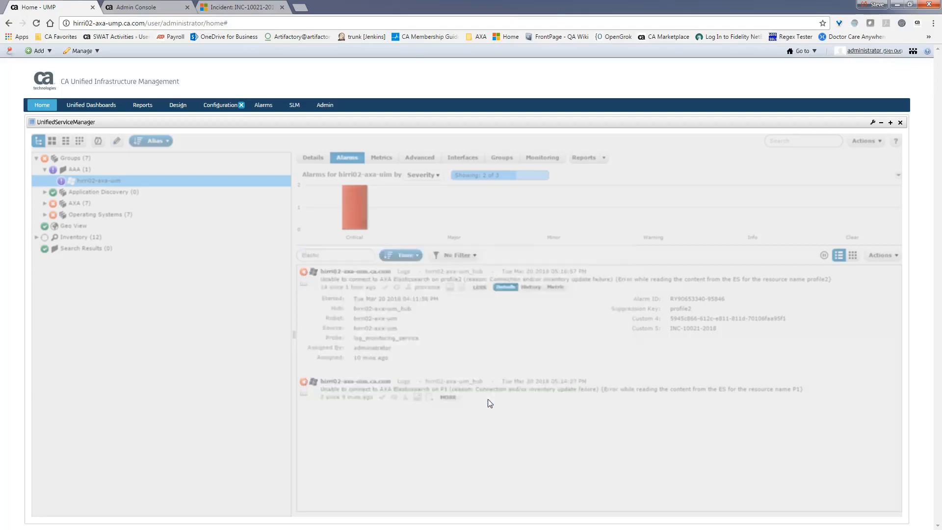
# Launch the Provance URL action on the profile2 alarm to open incident INC-10021-2018.
pyautogui.click(450, 288)
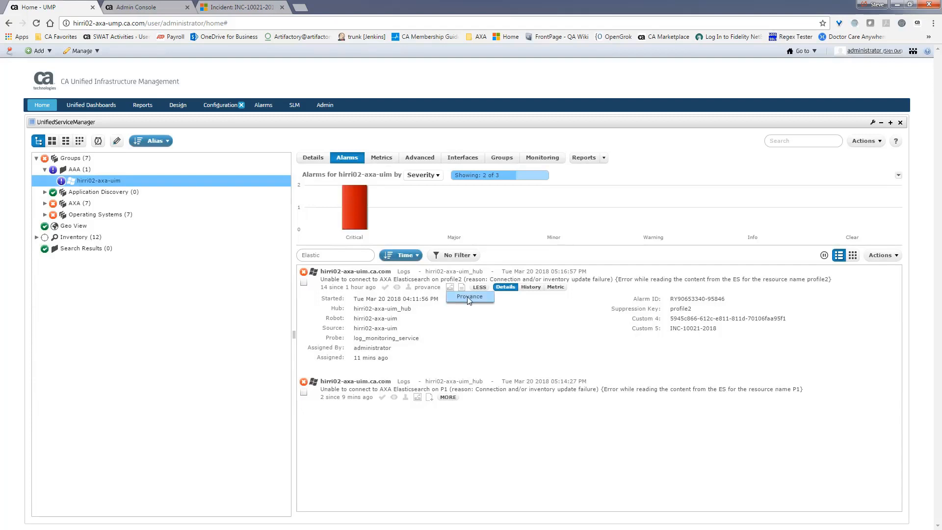
pyautogui.click(469, 298)
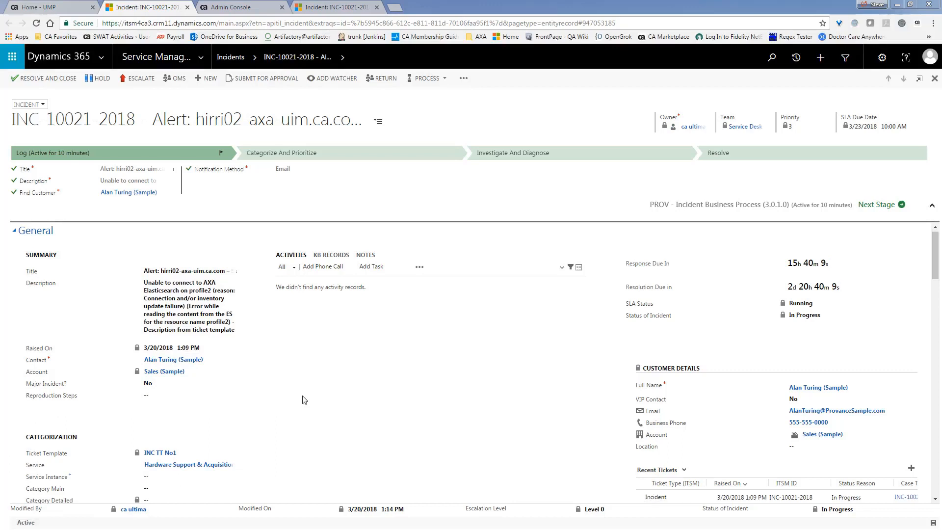
# Look over the earlier INC-10021-2018 incident tab, then return to UMP's alarm details.
pyautogui.click(325, 8)
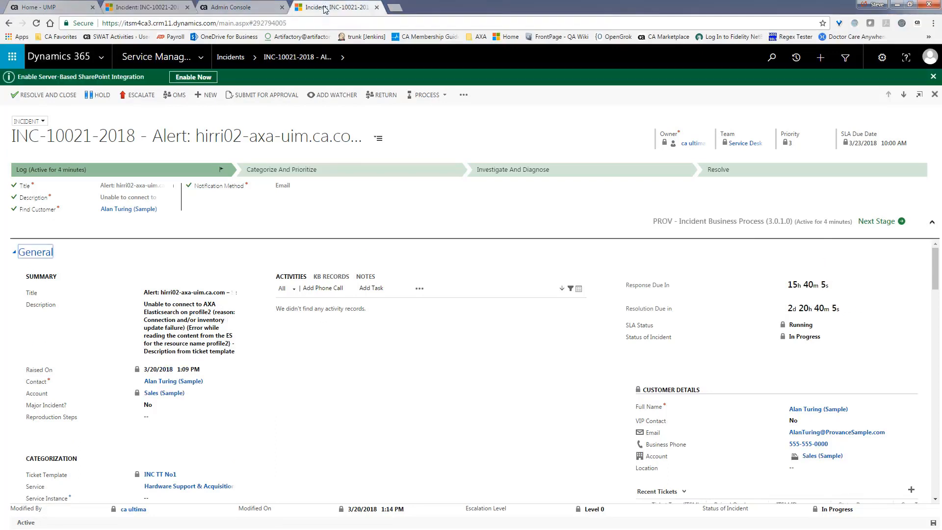
pyautogui.click(45, 9)
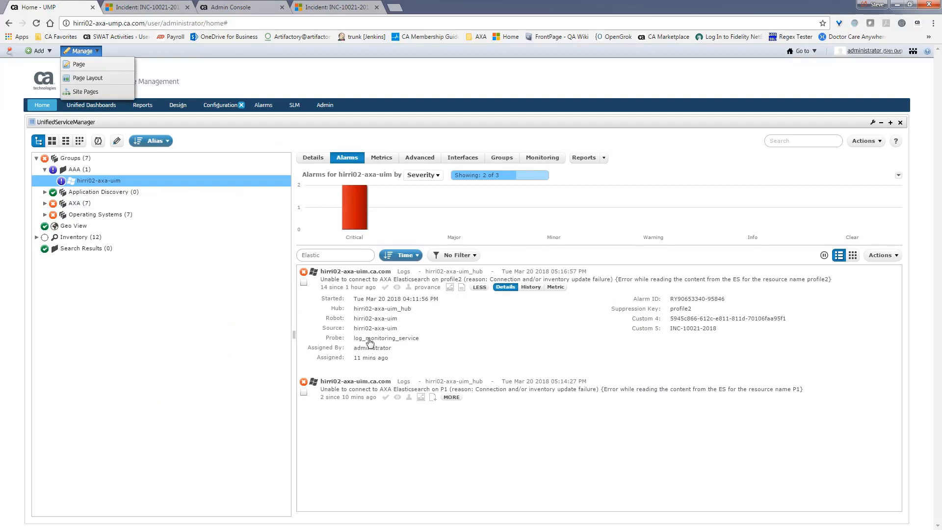
# Acknowledge the profile2 alarm, then switch to the INC-10021-2018 incident tab in Dynamics 365.
pyautogui.click(304, 283)
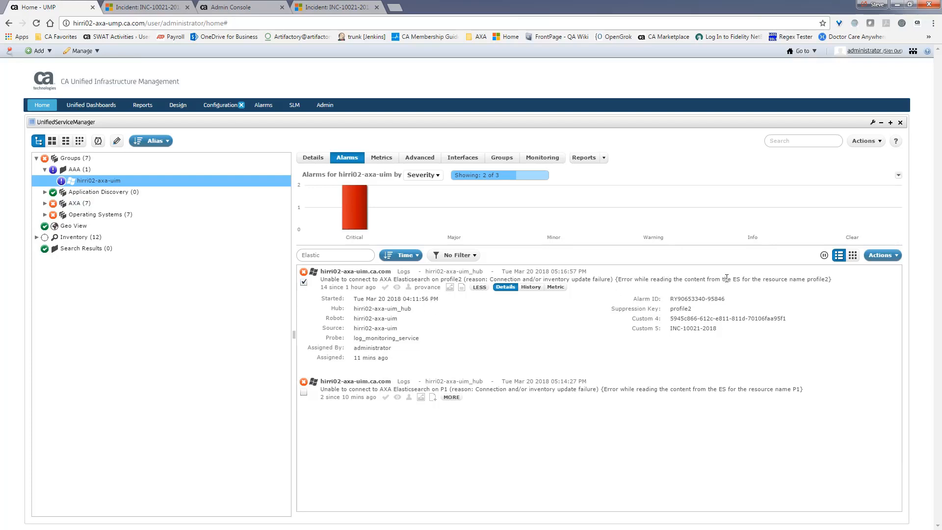
pyautogui.click(896, 256)
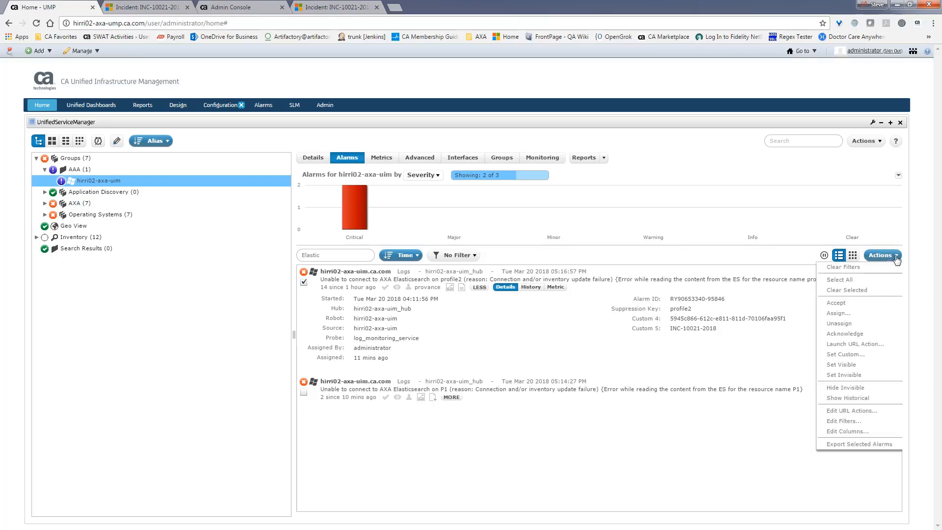
pyautogui.click(859, 338)
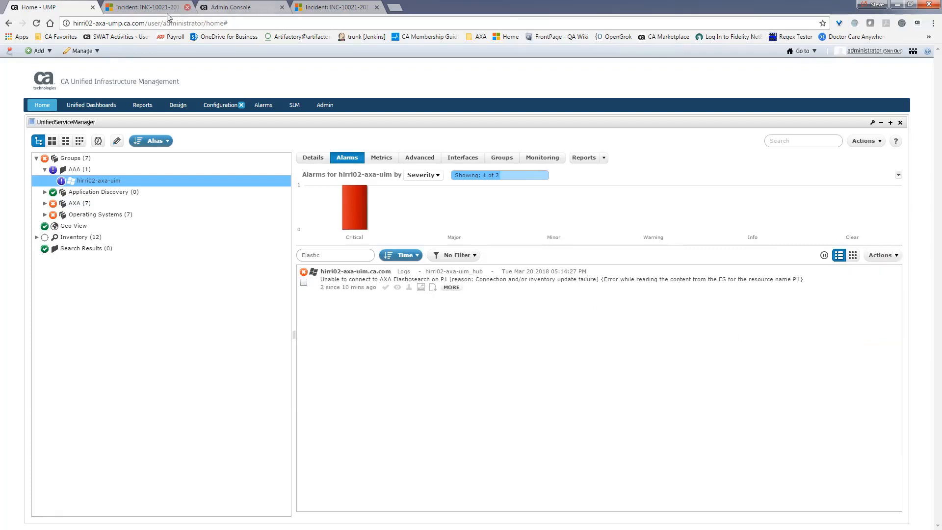
pyautogui.click(324, 8)
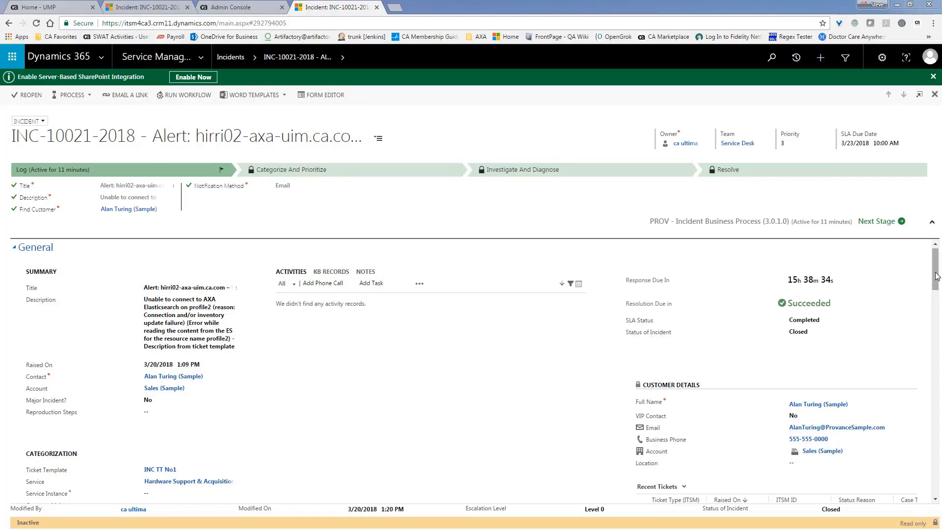
# Scroll to Resolution and Closure showing INC-10021-2018 closed by CAUIM, then return to UMP.
pyautogui.moveTo(939, 273); pyautogui.dragTo(939, 481)
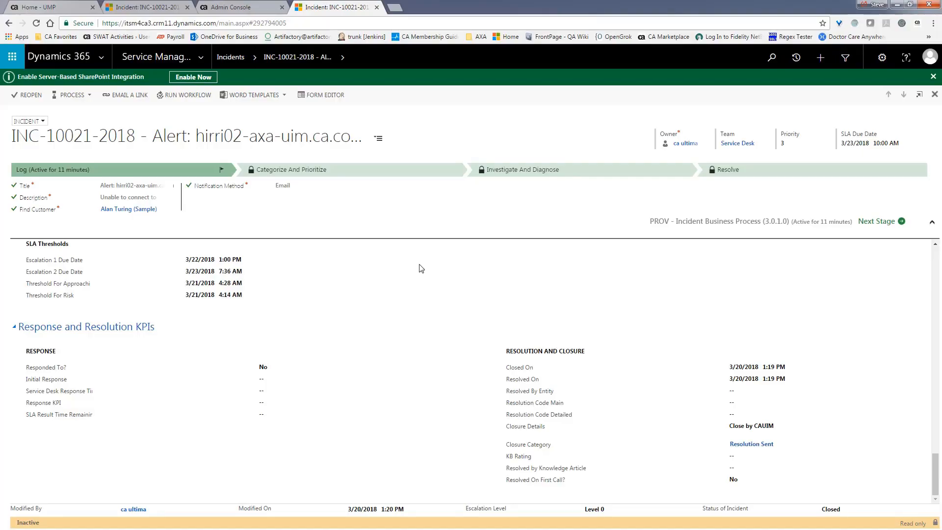
pyautogui.click(22, 9)
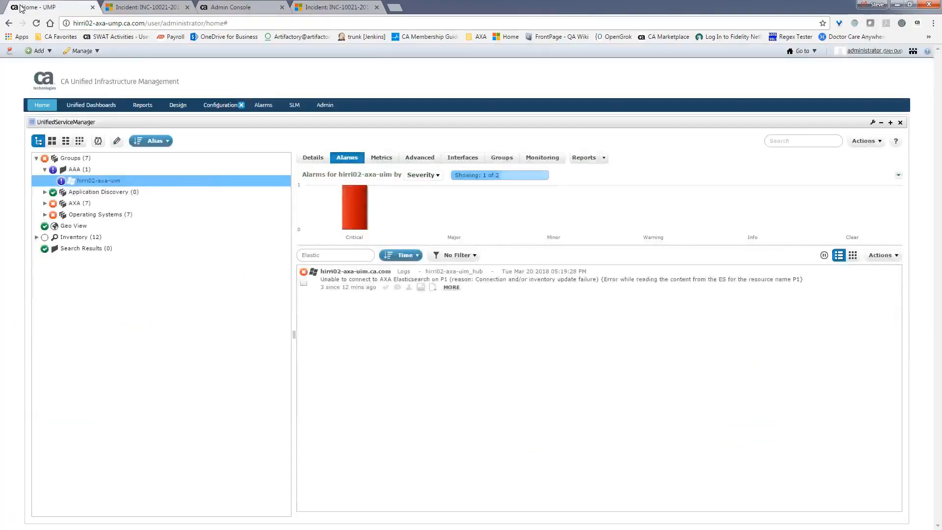
# Select the P1 Elasticsearch alarm and assign it to the provance user.
pyautogui.click(304, 283)
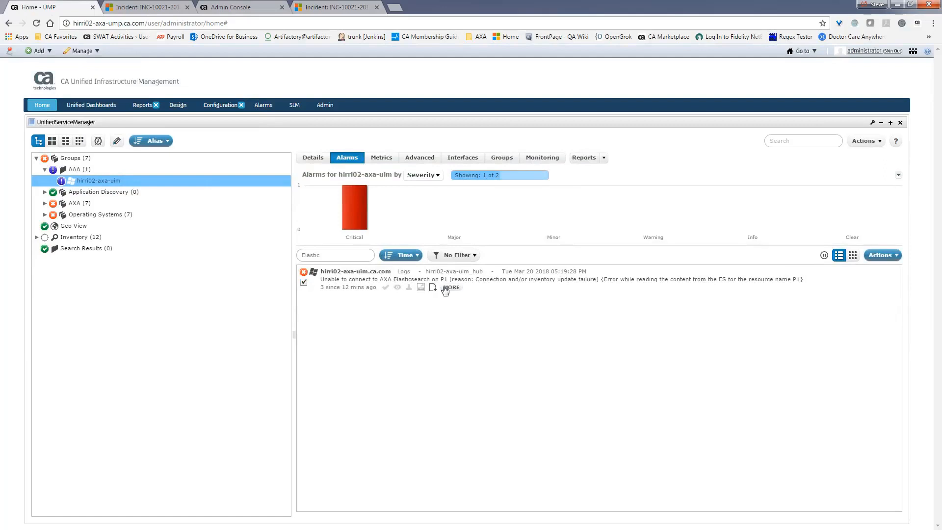
pyautogui.click(409, 288)
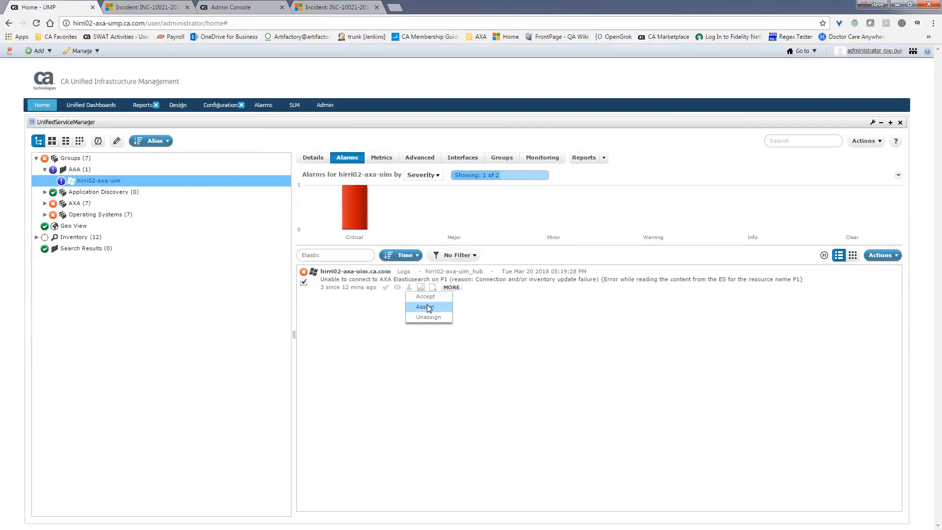
pyautogui.click(430, 306)
pyautogui.click(421, 255)
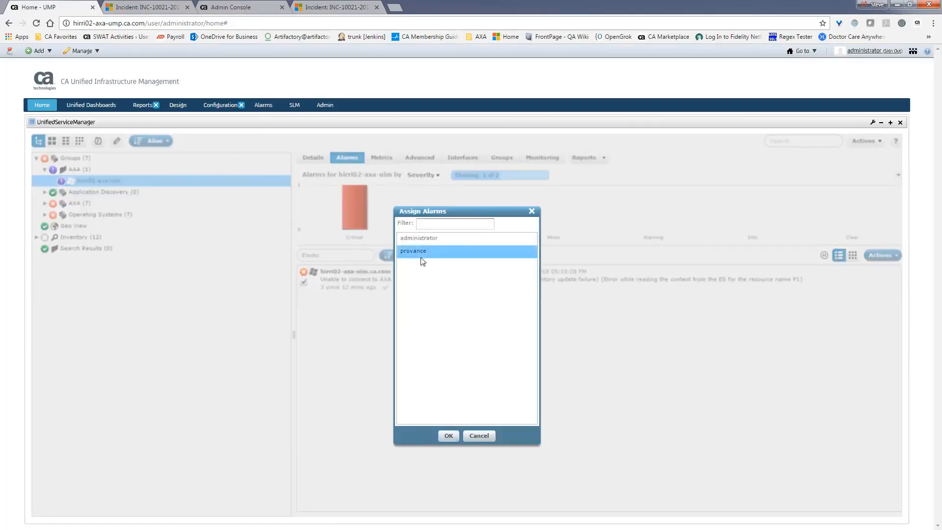
pyautogui.click(448, 434)
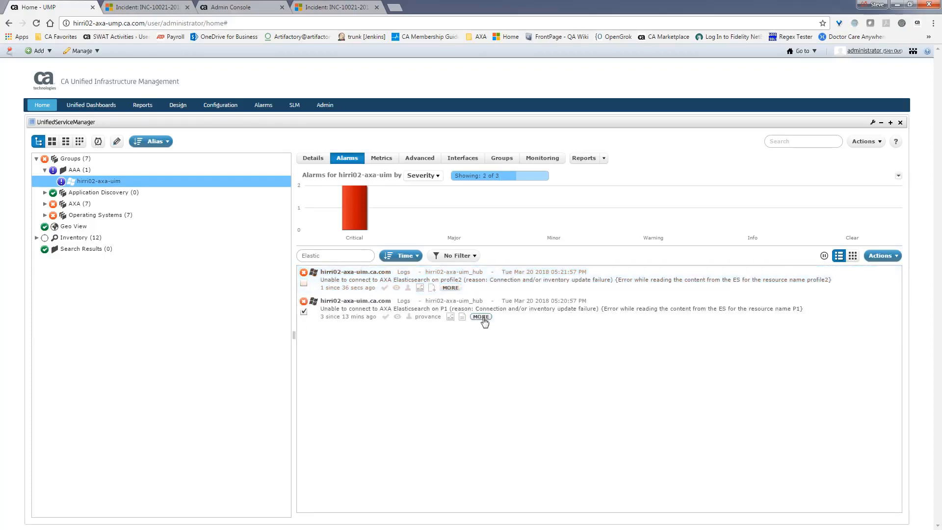
# Open incident INC-10022-2018 through the P1 Elasticsearch alarm's Provance URL action.
pyautogui.click(481, 317)
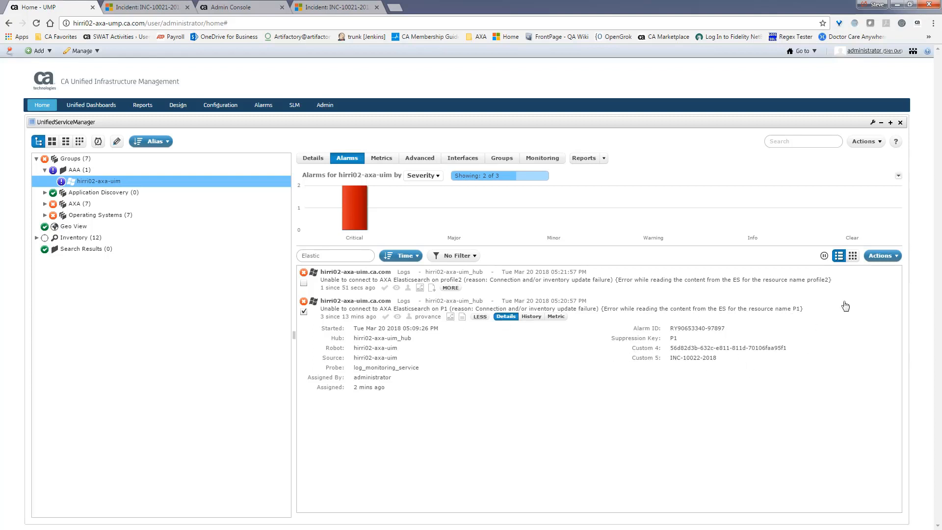
pyautogui.click(895, 261)
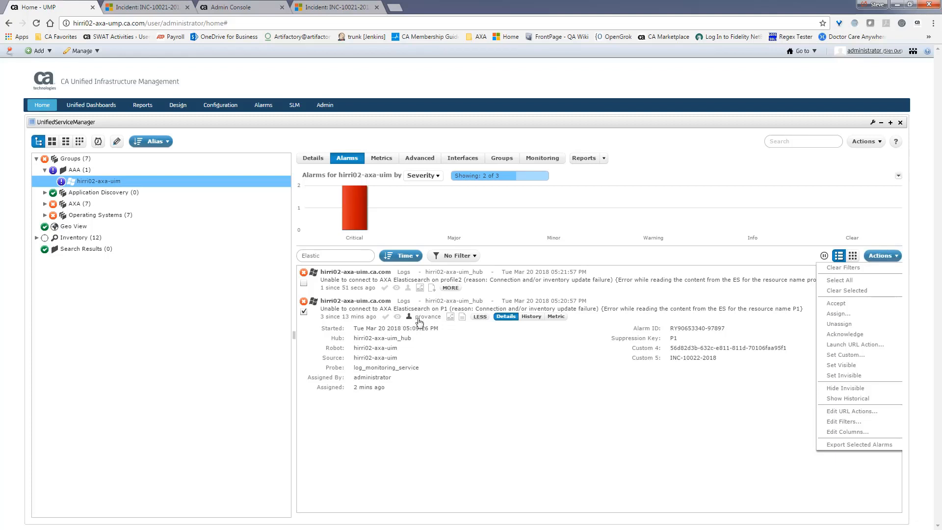
pyautogui.click(451, 319)
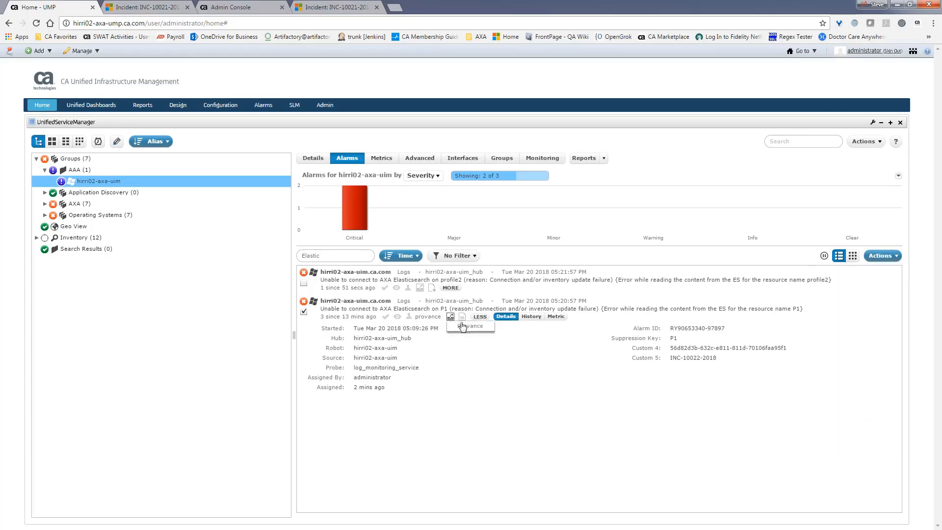
pyautogui.click(451, 318)
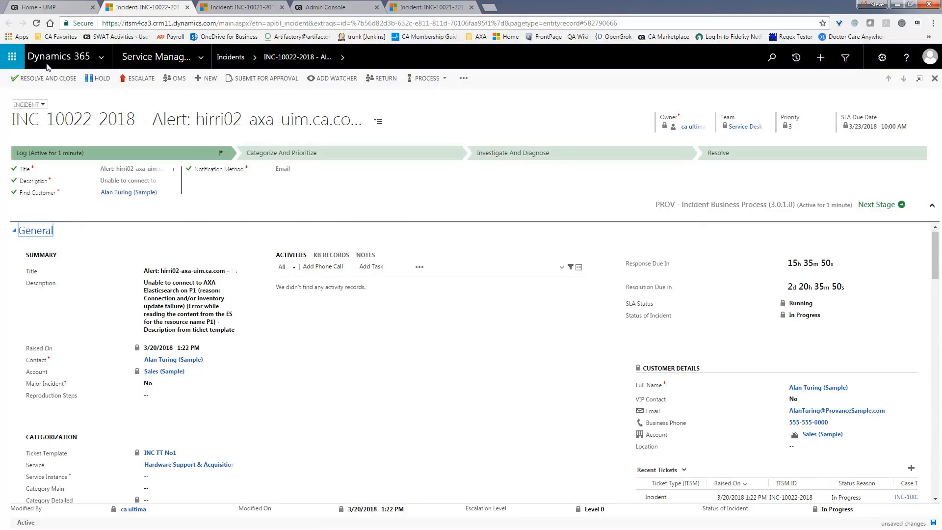
# Start Resolve and Close on INC-10022-2018, answering Yes to resolved on first contact and resolved remotely.
pyautogui.click(39, 81)
pyautogui.click(41, 80)
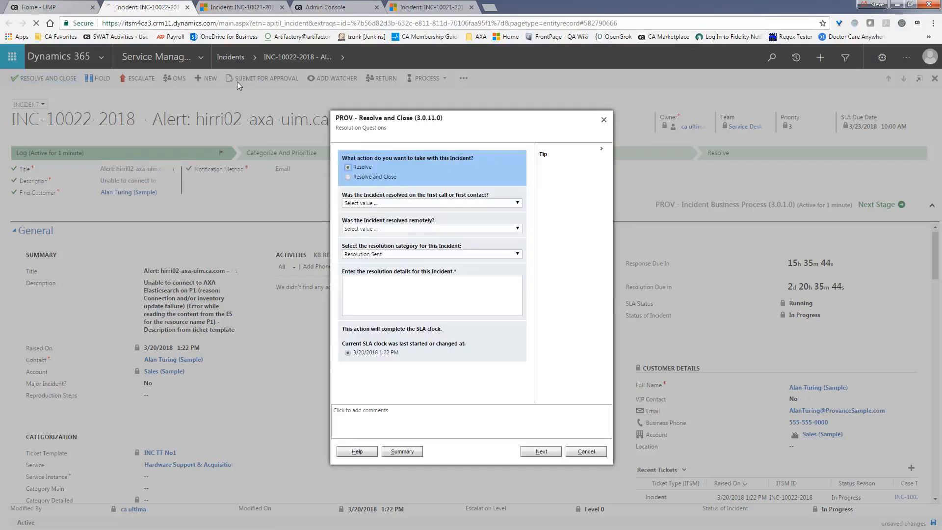
pyautogui.click(348, 177)
pyautogui.click(461, 204)
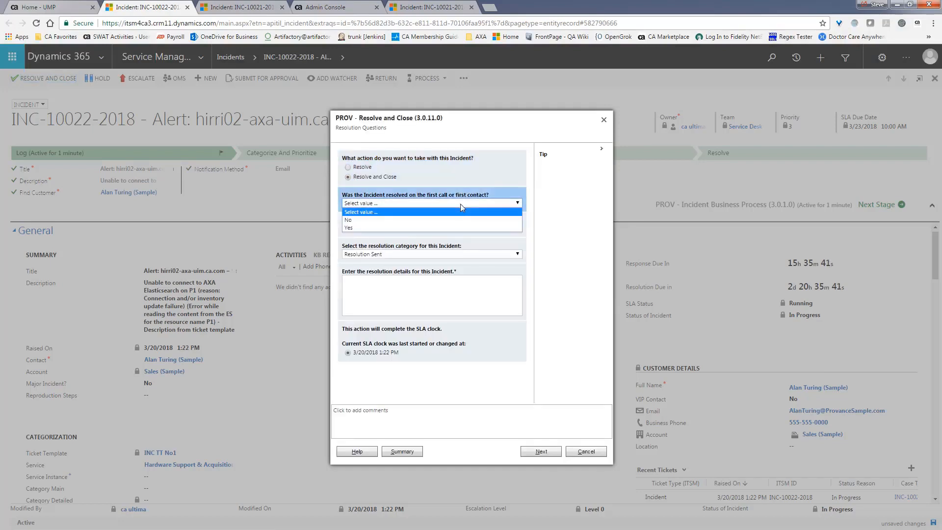
pyautogui.click(391, 230)
pyautogui.click(402, 229)
pyautogui.click(397, 248)
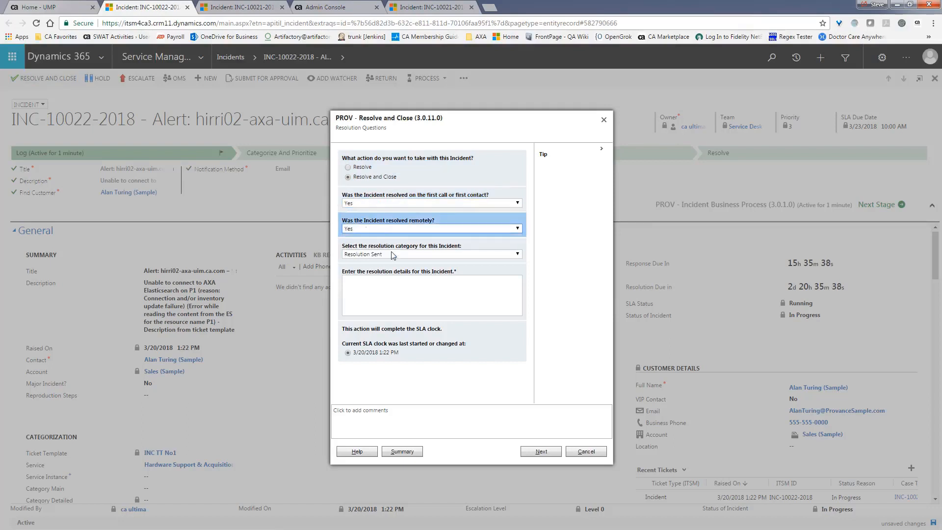
# Keep category Resolution Sent, enter details 'fixed by me', finish the closure steps, and return to UMP.
pyautogui.click(400, 255)
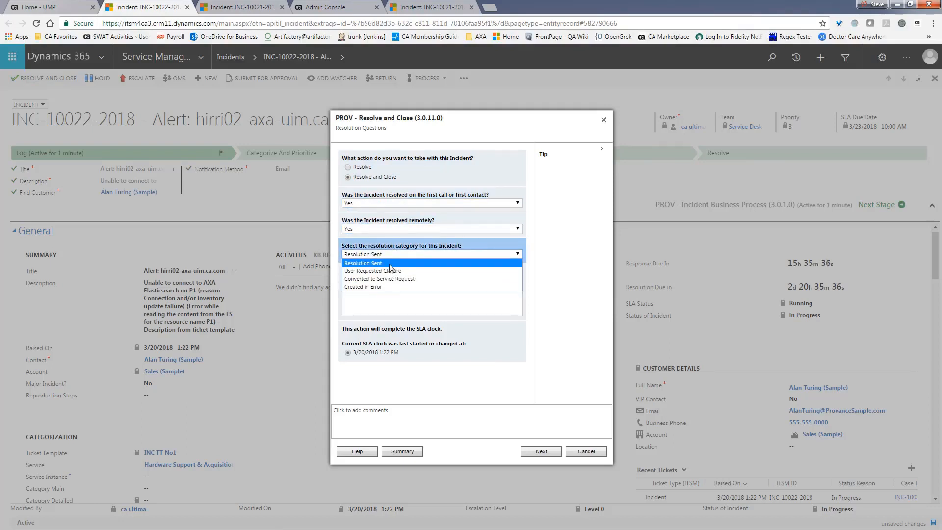
pyautogui.click(392, 262)
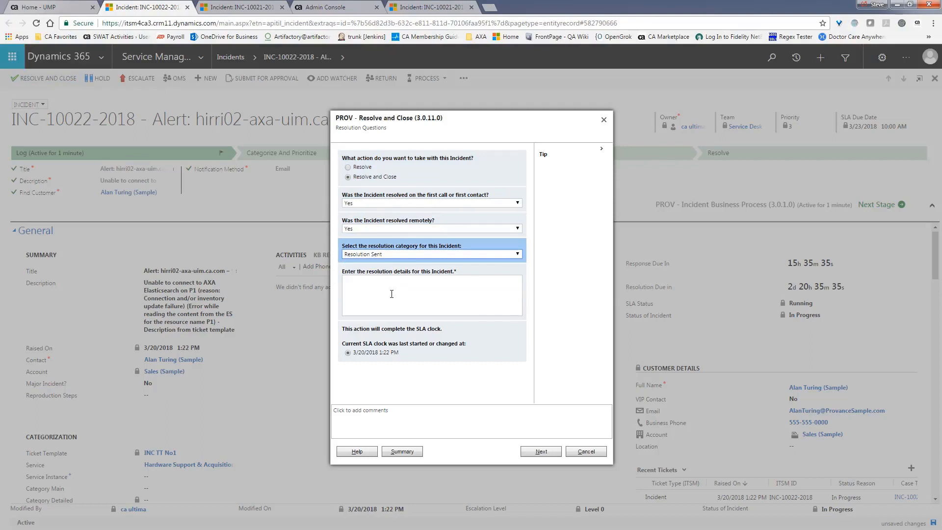
pyautogui.click(392, 293)
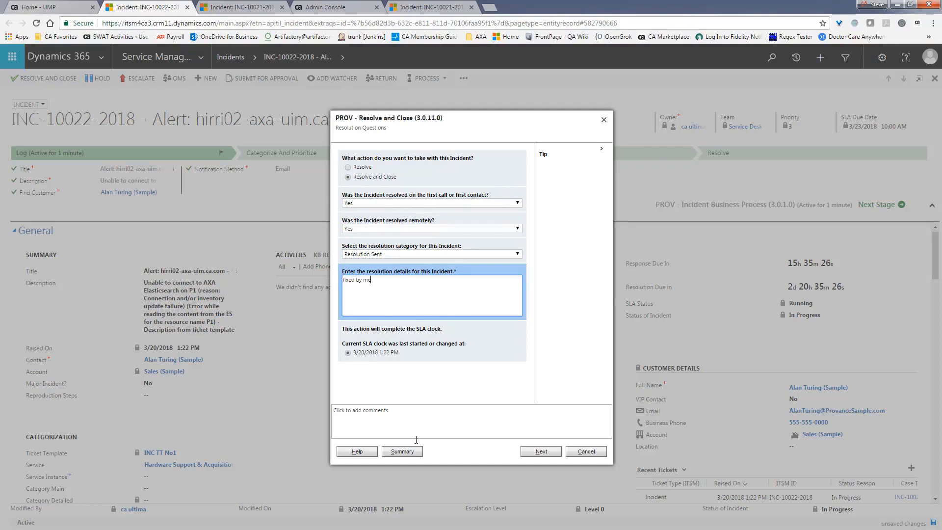
pyautogui.click(541, 451)
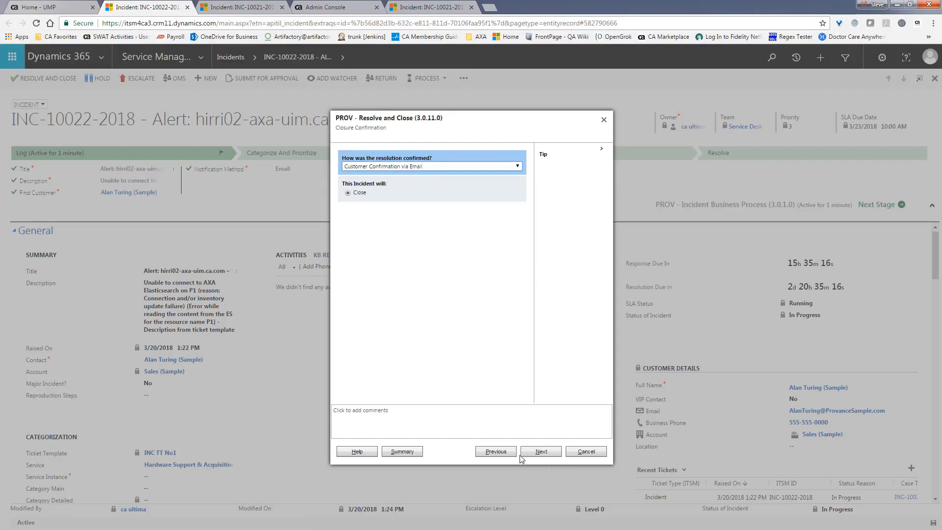
pyautogui.click(547, 453)
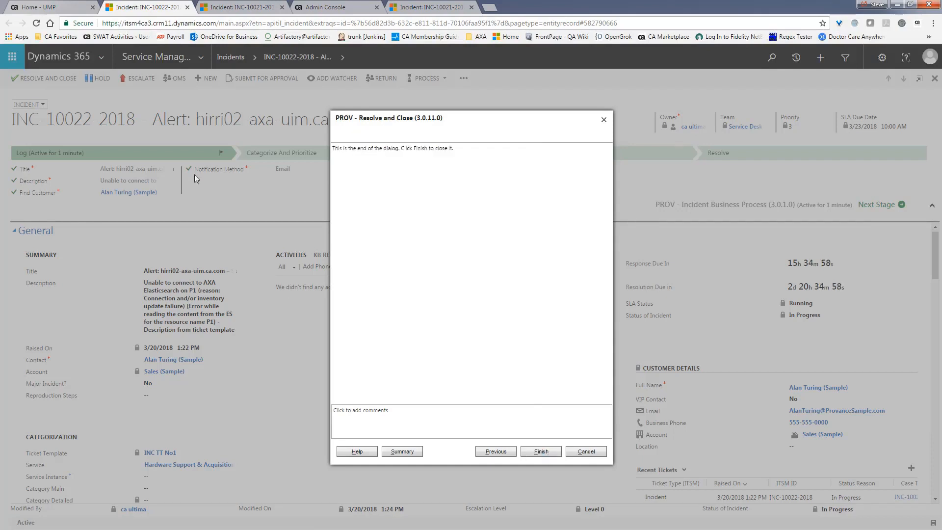
pyautogui.click(35, 8)
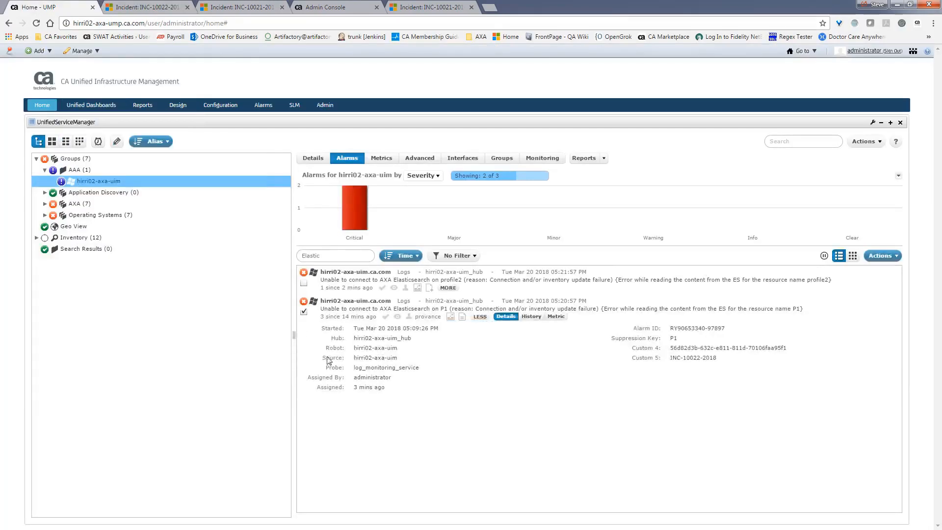